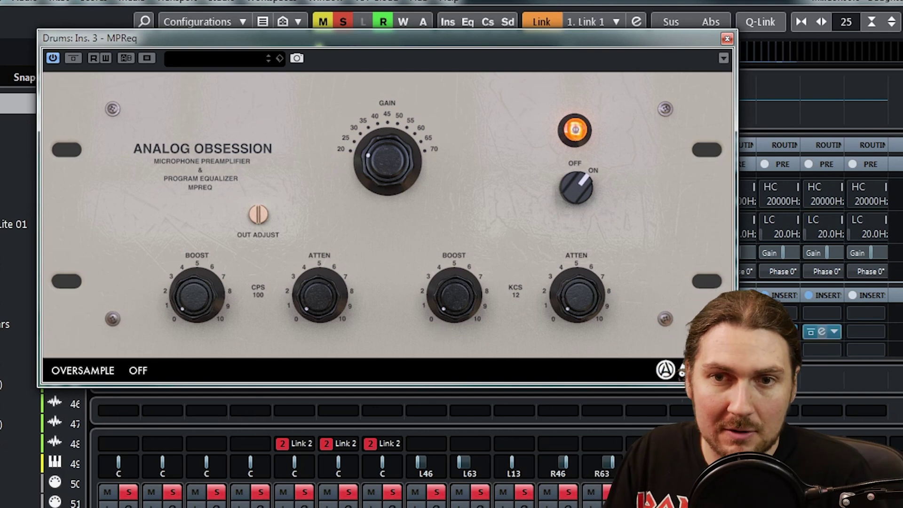
Compare the drums with MPReq bypassed and active, selecting mixer channels during the comparison and leaving the plug-in enabled.
left_click(73, 58)
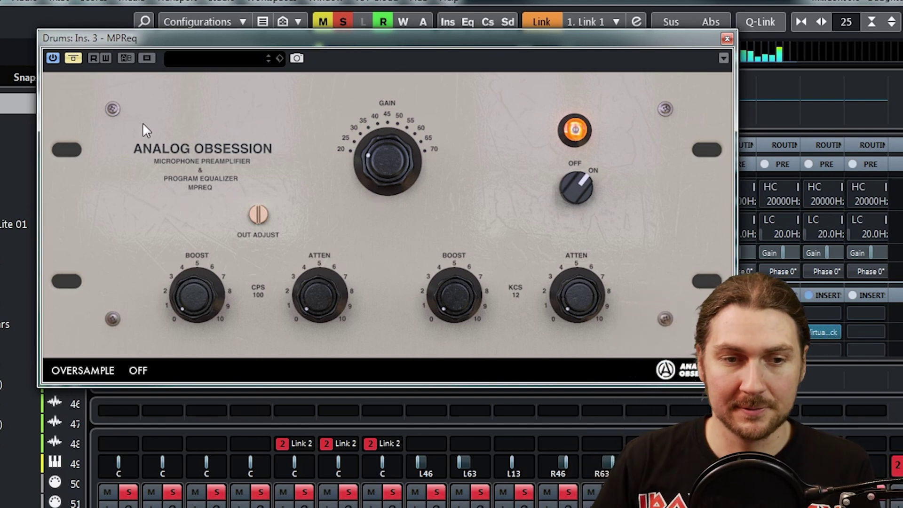
left_click(291, 505)
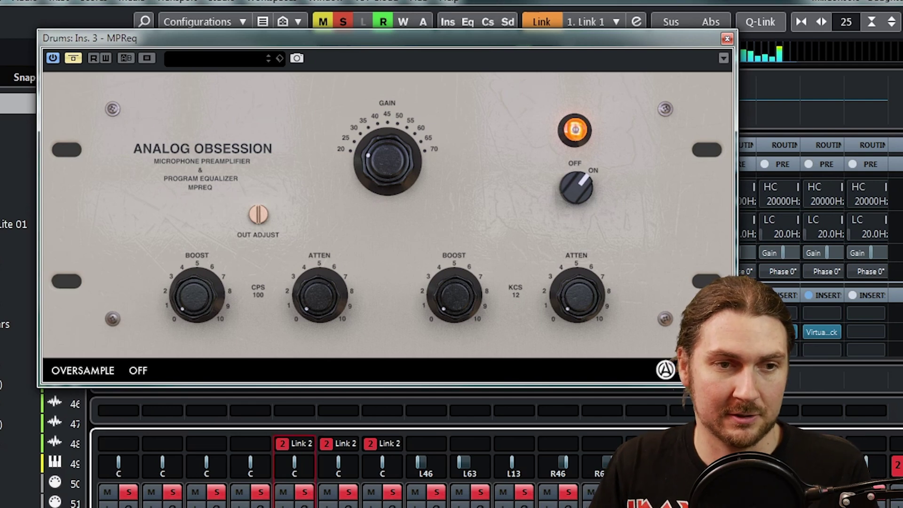
left_click(162, 445)
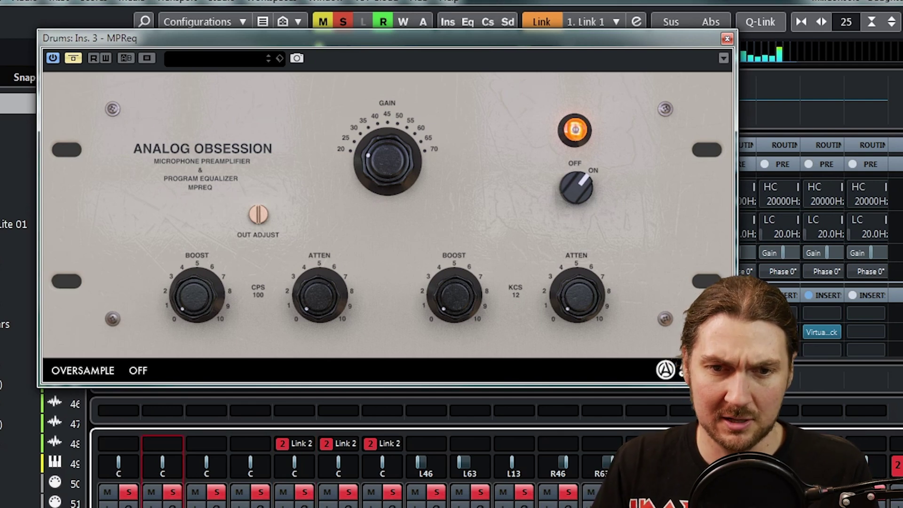
left_click(866, 445)
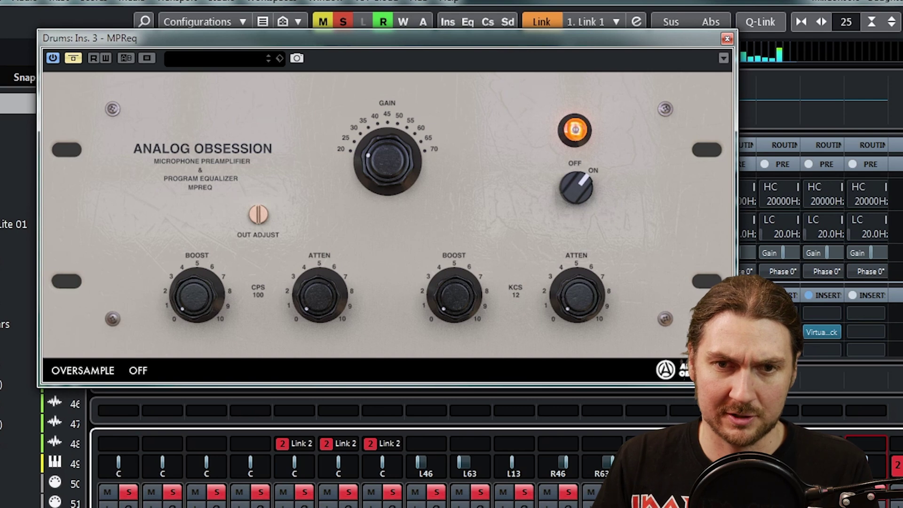
left_click(162, 444)
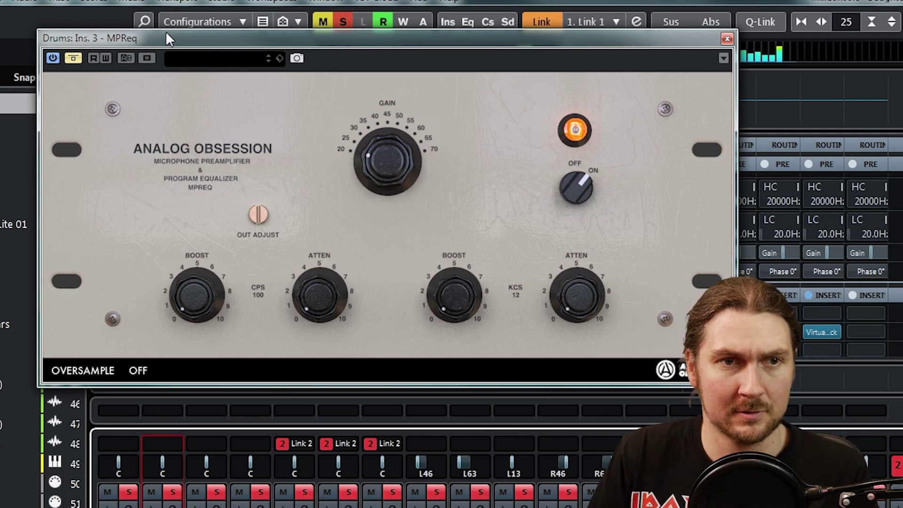
left_click(73, 58)
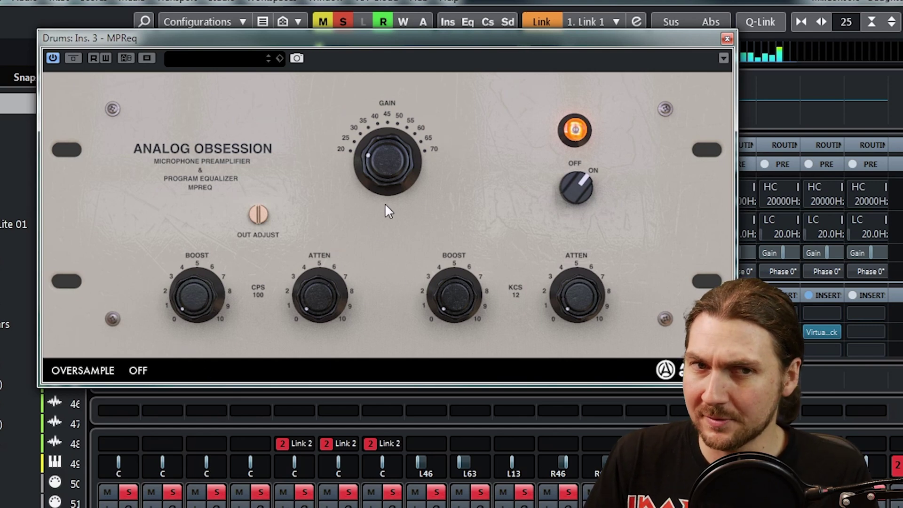
Raise the MPReq preamp gain in stages to about 60 on the drums bus.
left_click_drag(372, 164, 382, 47)
left_click_drag(389, 162, 396, 120)
left_click_drag(401, 185, 402, 153)
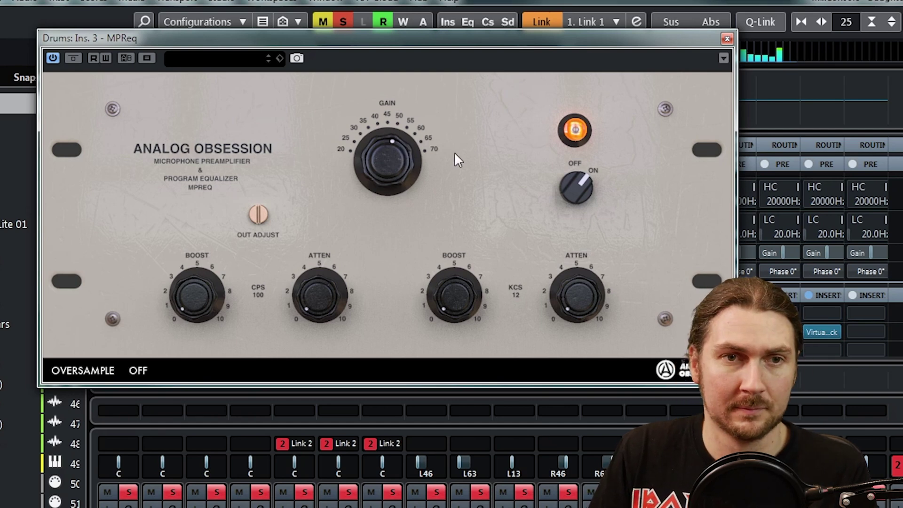
left_click_drag(406, 144, 411, 72)
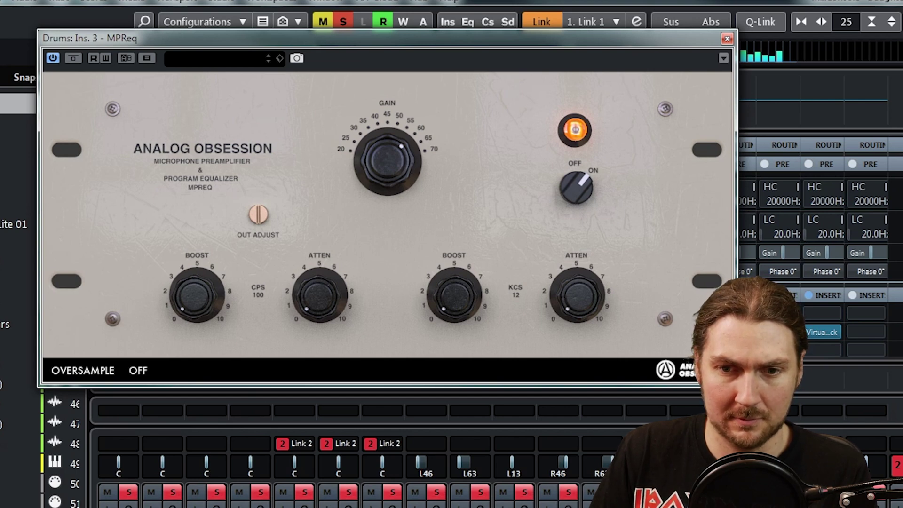
Lower the MPReq gain to about 25 and select the mixer channel at the start of Link 1.
scroll(357, 465, "right", 1)
scroll(357, 466, "right", 5)
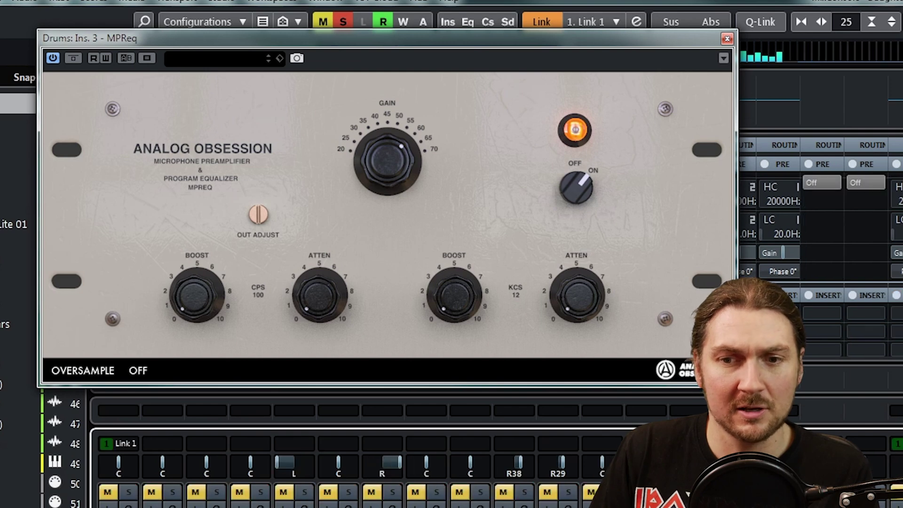
scroll(357, 465, "right", 4)
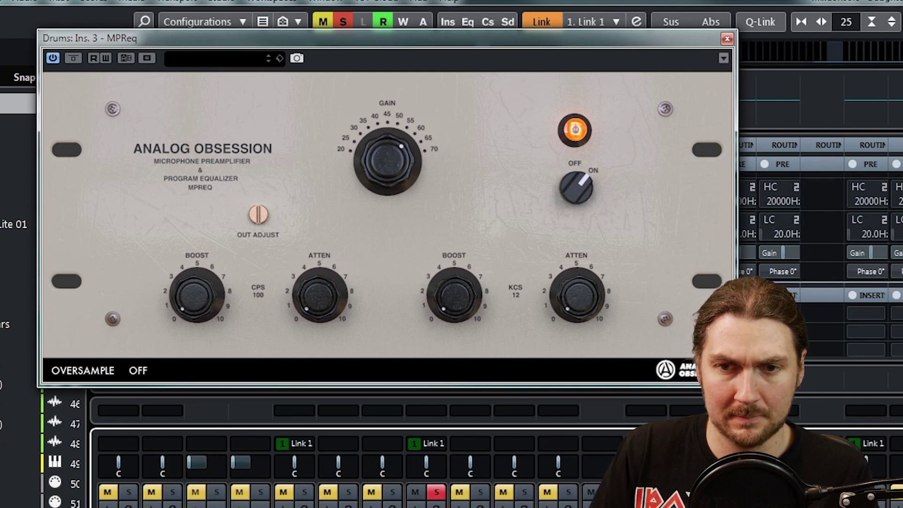
scroll(357, 466, "left", 1)
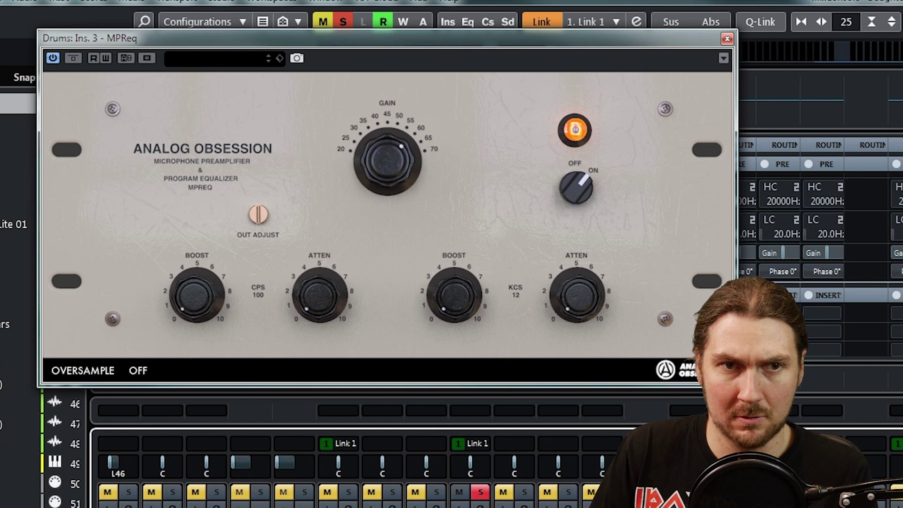
left_click_drag(386, 173, 379, 393)
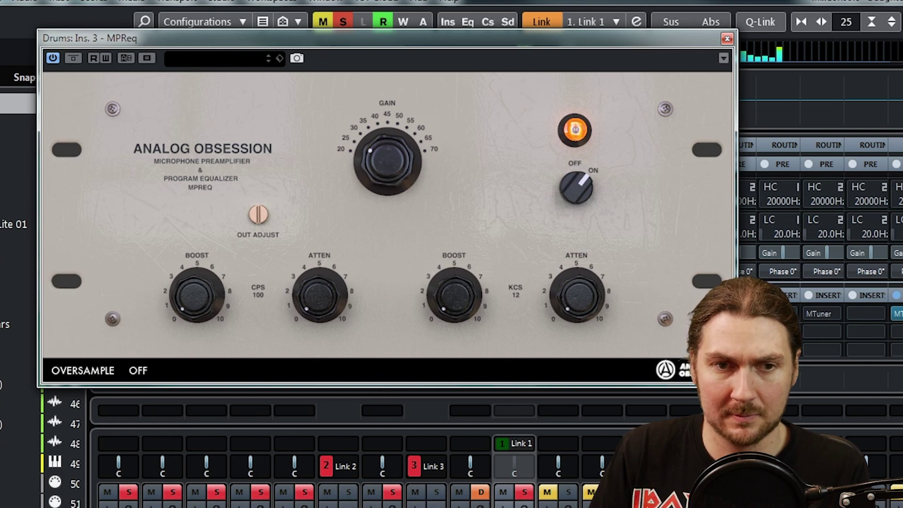
left_click(514, 465)
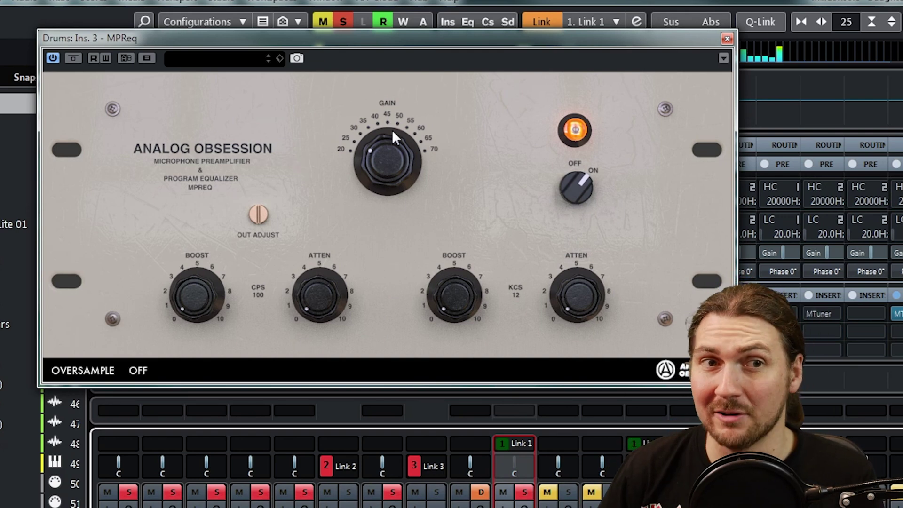
Try the gain at 70 with the output adjust trimmed to compensate, and settle the gain at about 40.
left_click_drag(258, 214, 257, 213)
left_click_drag(364, 176, 393, 9)
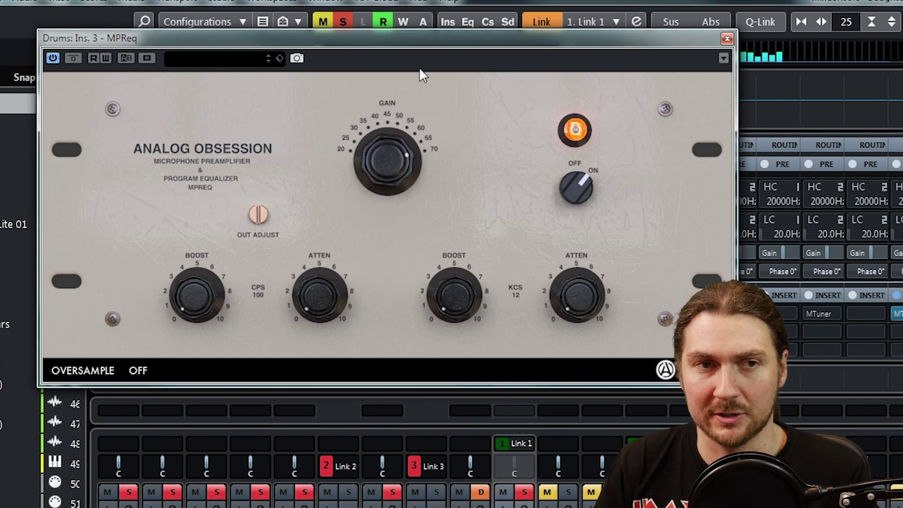
left_click_drag(259, 188, 259, 175)
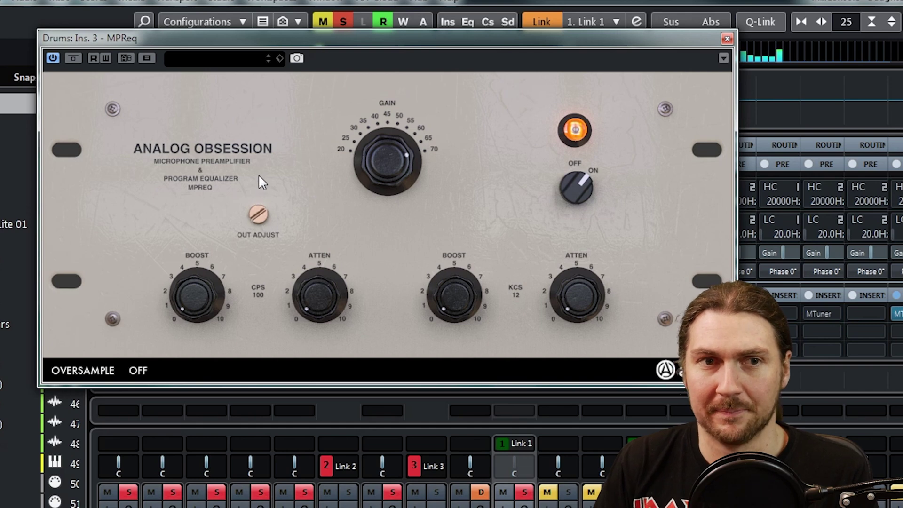
left_click_drag(389, 167, 395, 197)
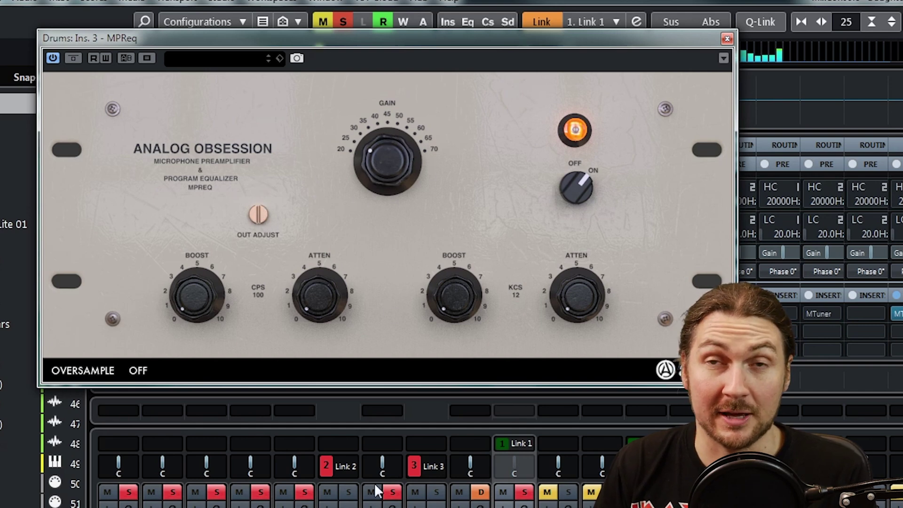
left_click_drag(396, 171, 407, 89)
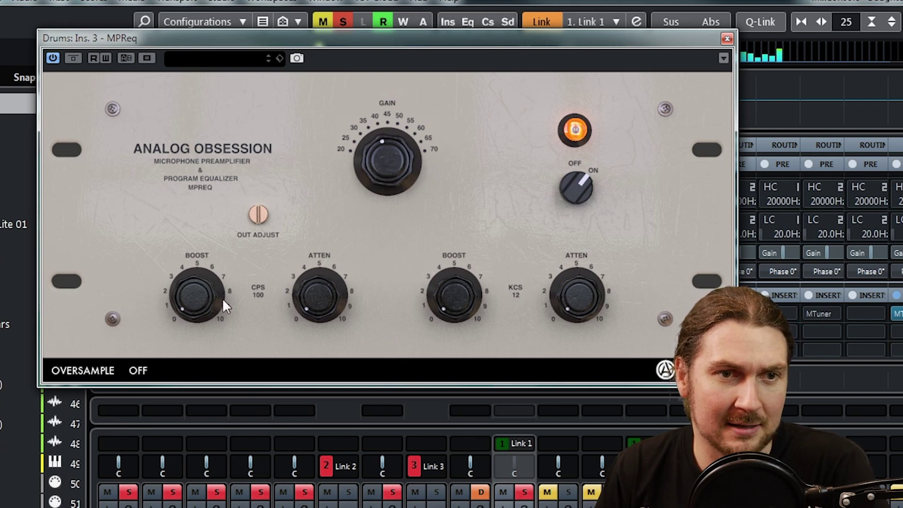
Sweep the 100 CPS boost up in stages to 10 and bring it back close to 0.
left_click_drag(187, 302, 196, 176)
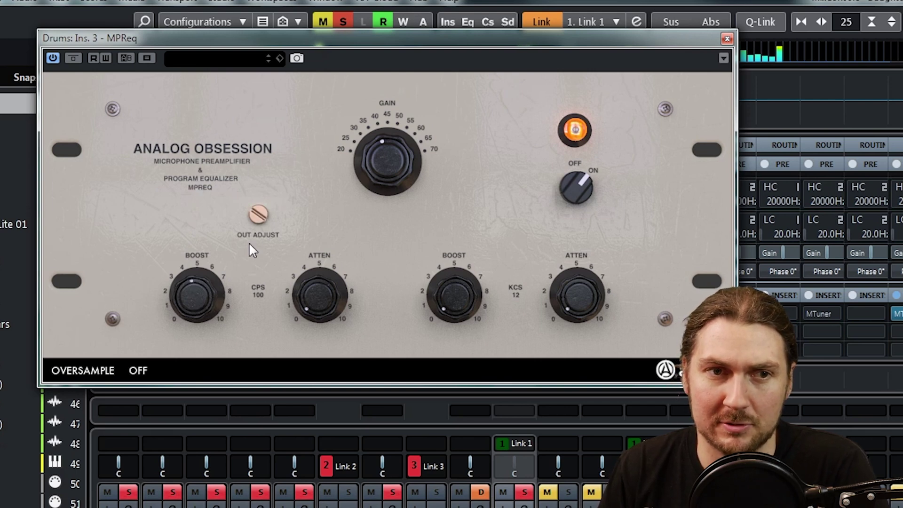
left_click_drag(196, 271, 210, 219)
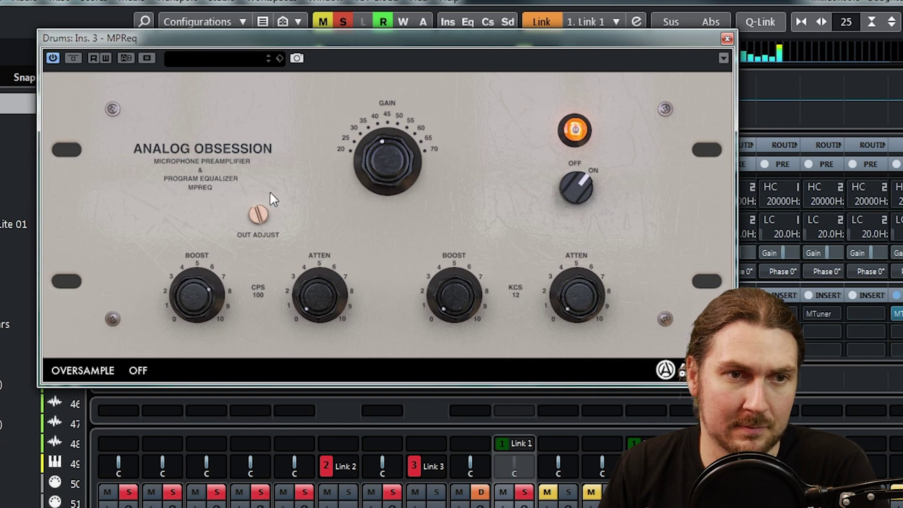
left_click_drag(207, 261, 220, 196)
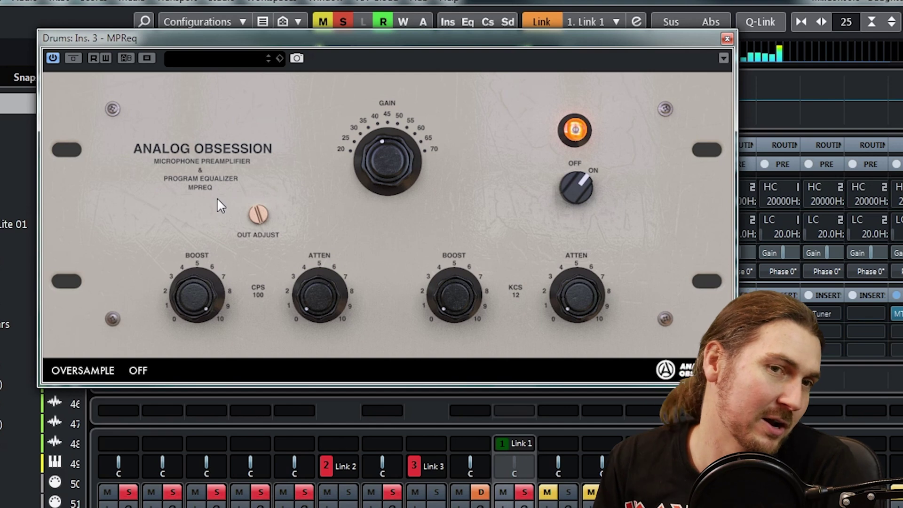
left_click_drag(192, 289, 172, 417)
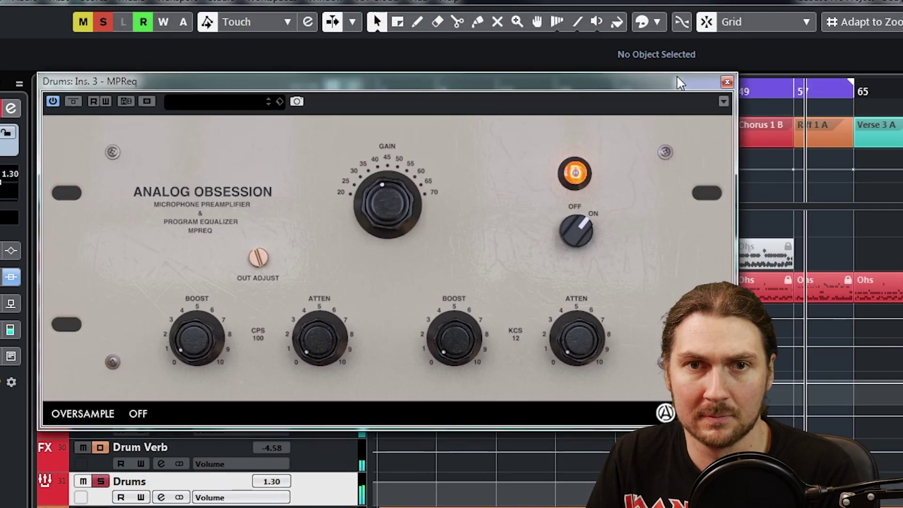
Shift the plug-in window higher and sweep the 100 CPS attenuation, ending at 10.
left_click_drag(678, 39, 731, 14)
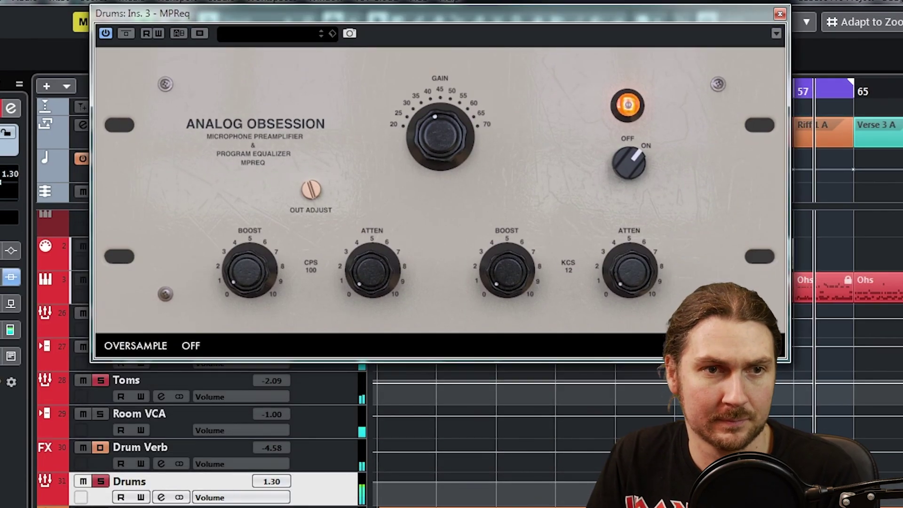
left_click_drag(362, 272, 434, 1)
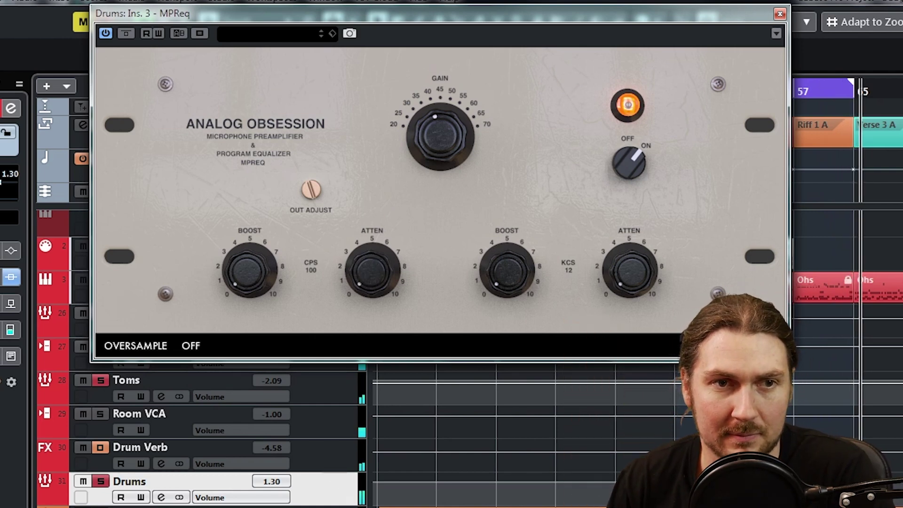
double_click(368, 274)
left_click_drag(367, 269, 374, 246)
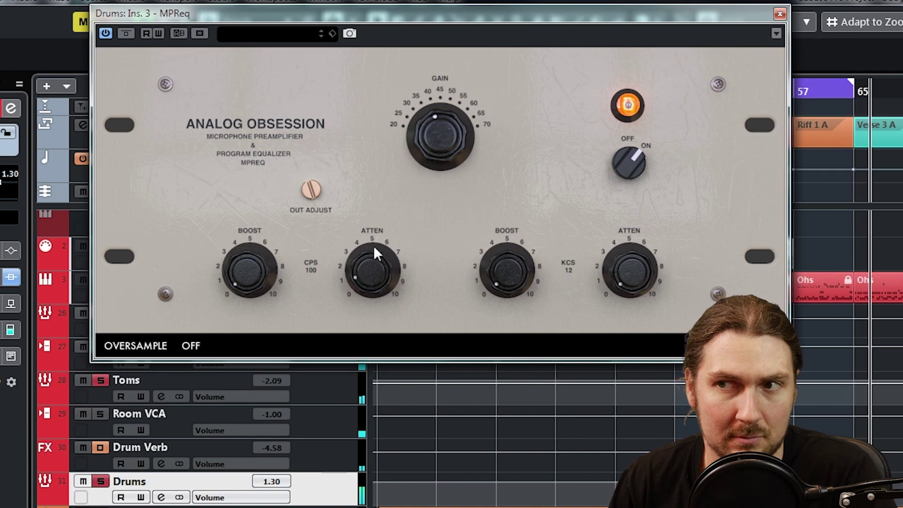
left_click_drag(387, 162, 425, 5)
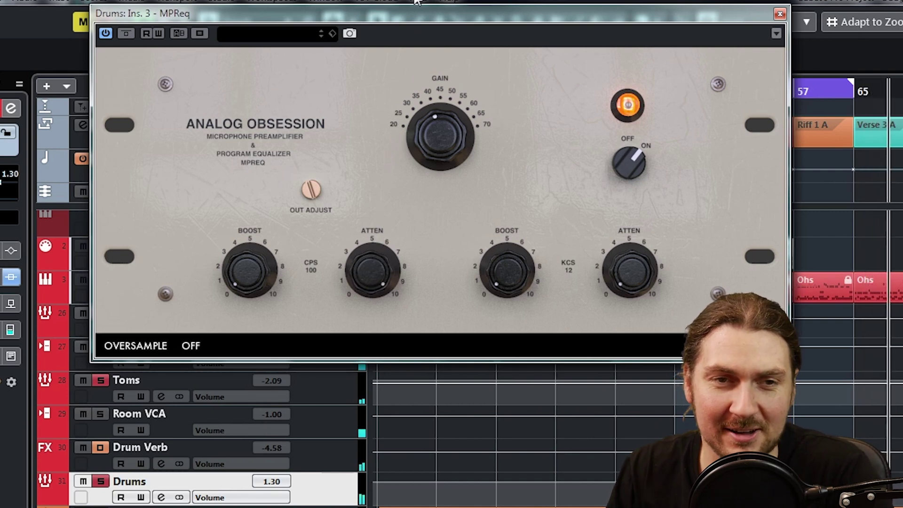
Raise the 100 CPS boost to 10, ease it back to about 8, and compare the result with the bypassed signal.
left_click_drag(250, 268, 321, 1)
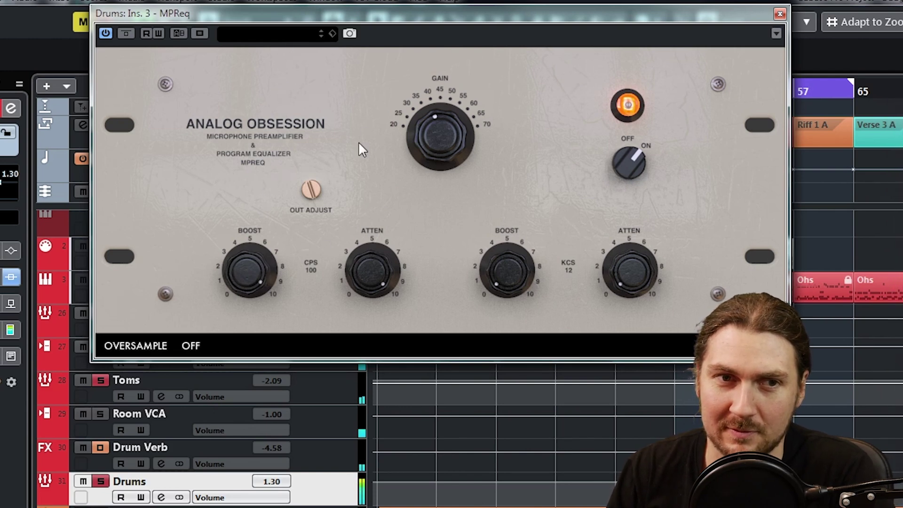
left_click_drag(273, 259, 248, 314)
left_click(123, 34)
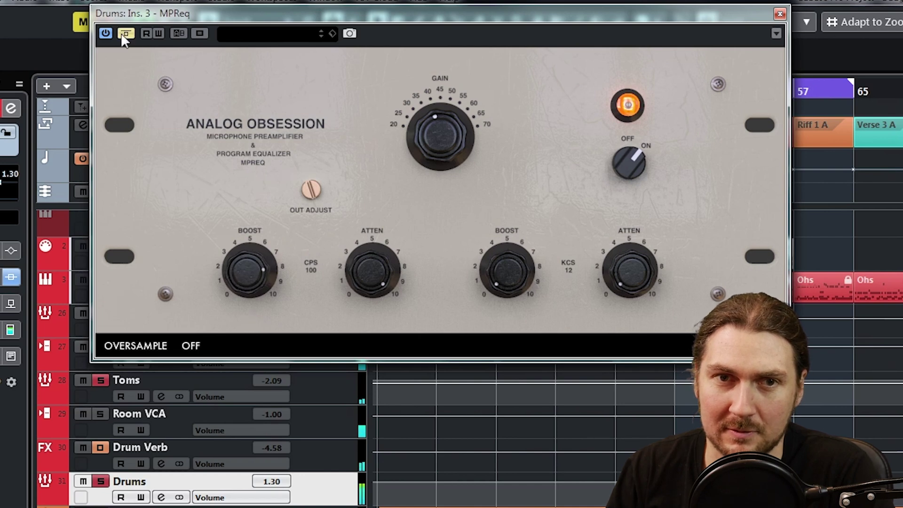
left_click(123, 34)
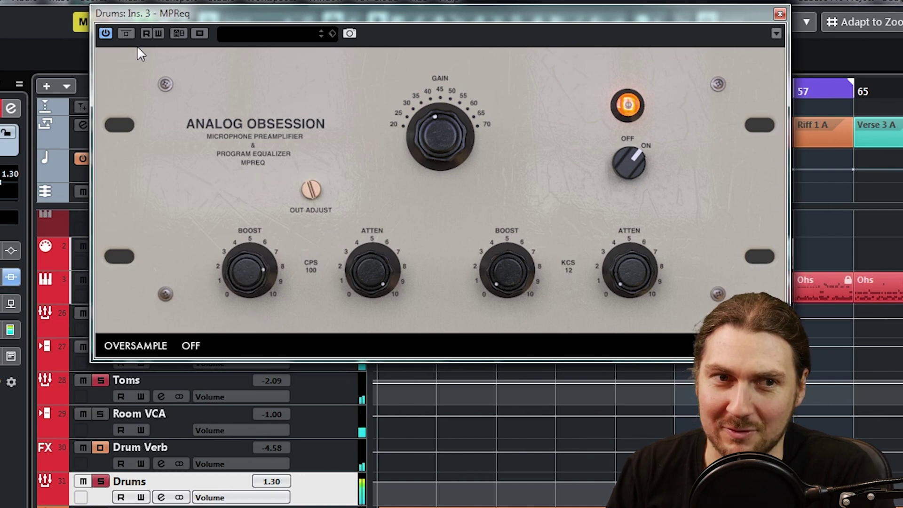
Reduce the 100 CPS boost to about 1 and the 100 CPS attenuation to about 2, and check against bypass.
left_click_drag(250, 270, 225, 398)
left_click_drag(351, 272, 335, 420)
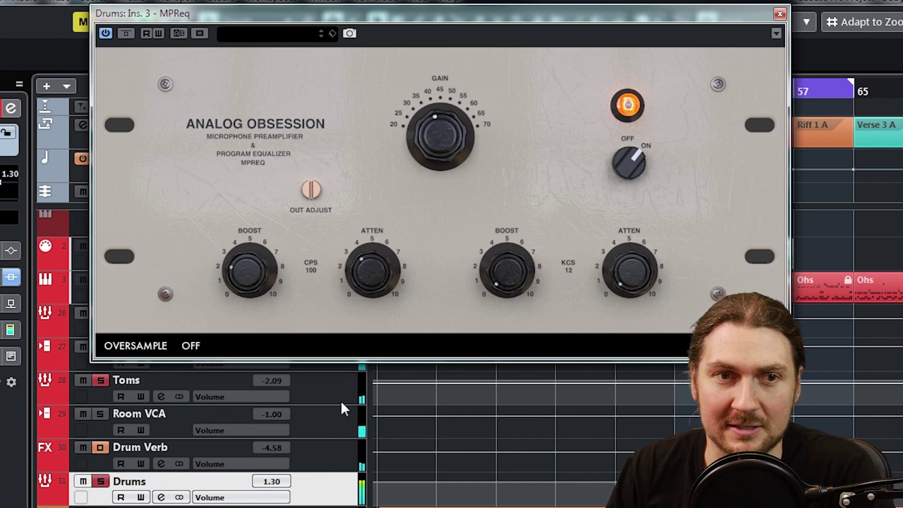
left_click_drag(338, 350, 338, 326)
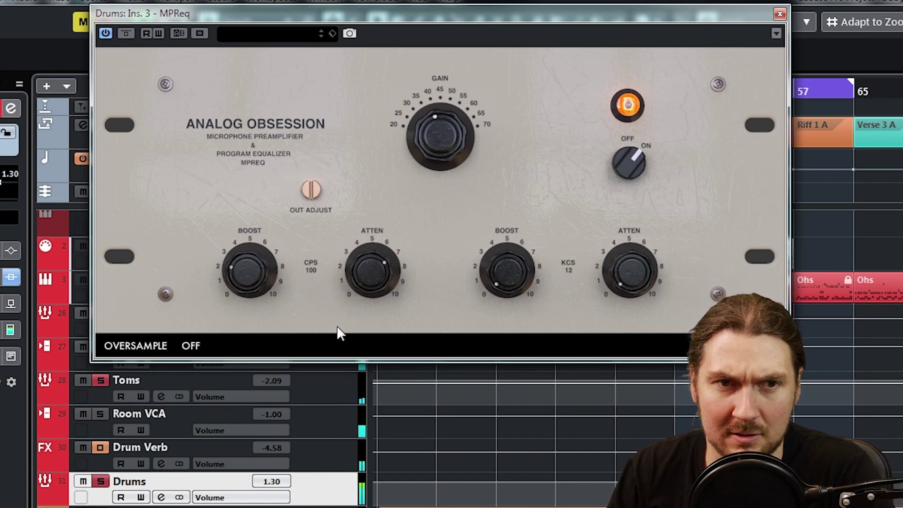
left_click_drag(354, 279, 312, 383)
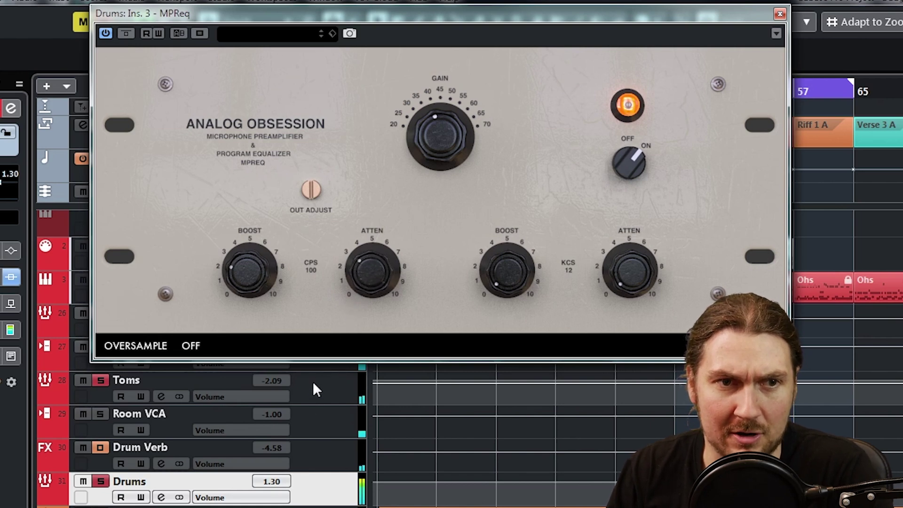
mouse_move(232, 278)
left_mouse_down()
mouse_move(223, 309)
mouse_move(228, 292)
left_mouse_up()
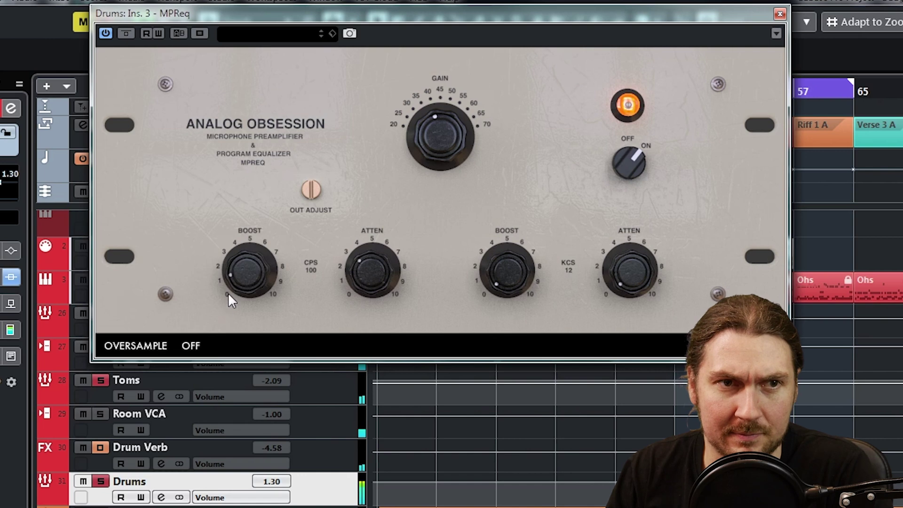
left_click(126, 33)
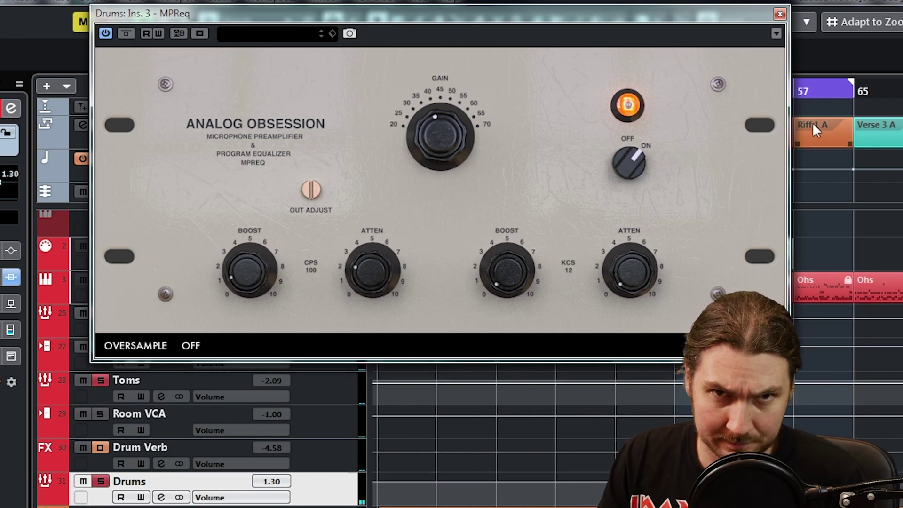
Move the playback position into the Riff 1 A section, uncover more of the timeline, and toggle cycle playback.
left_click(832, 91)
left_click_drag(497, 21, 382, 94)
key("KP_Divide")
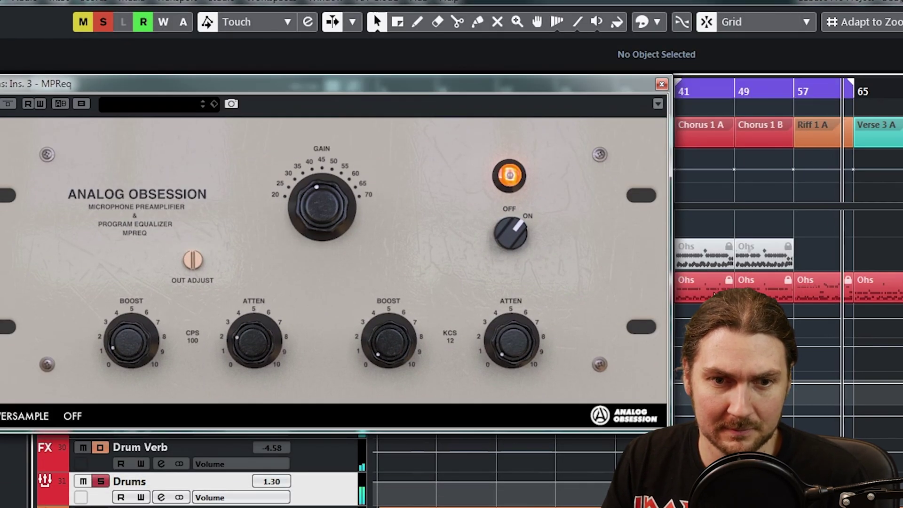
Reposition the plug-in window over the arrangement and set the 12 KCS boost to about 5.
left_click_drag(527, 85, 534, 3)
left_click_drag(468, 7, 502, 38)
left_click_drag(425, 302, 434, 274)
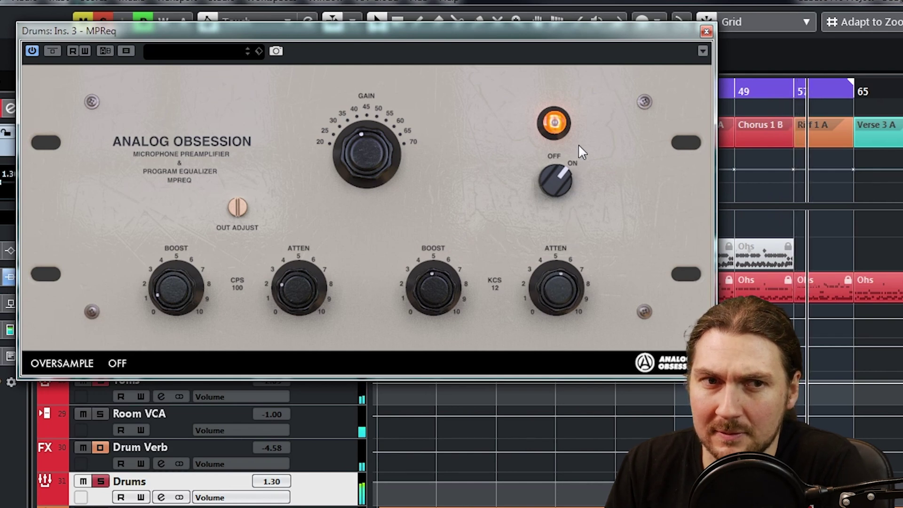
Compare the drum bus through MPReq with the bypassed signal, and close the plug-in window.
left_click(51, 50)
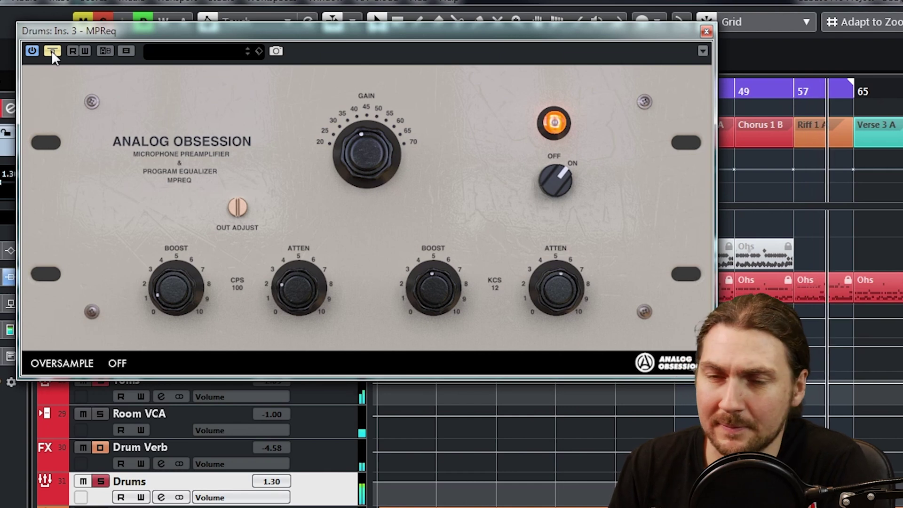
left_click(52, 49)
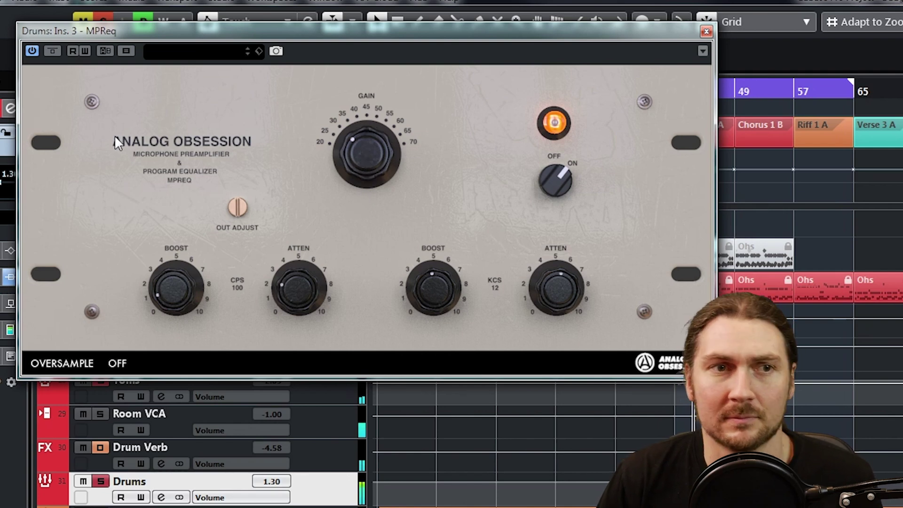
left_click(54, 52)
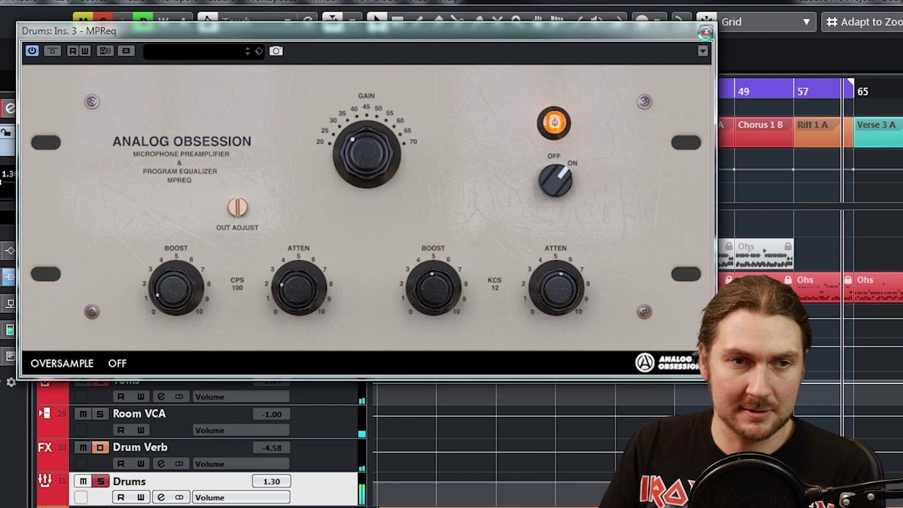
left_click(706, 32)
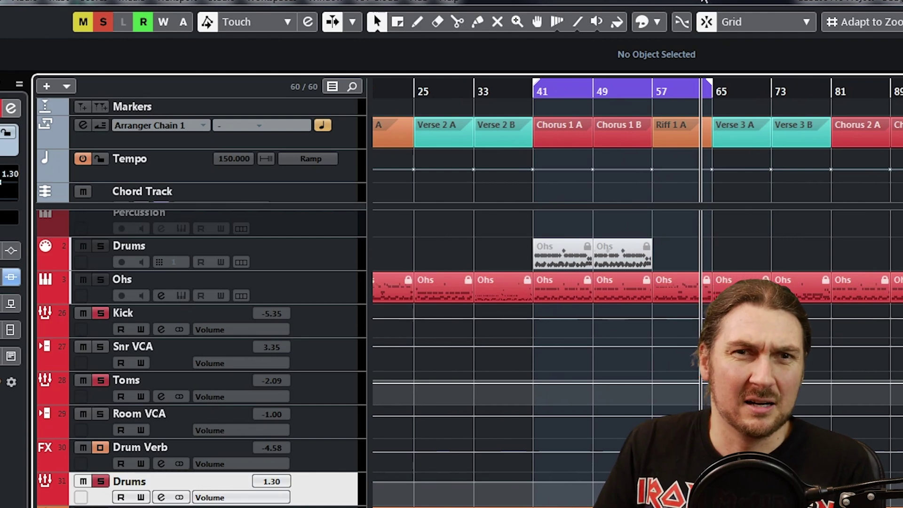
In the mixer, bypass the SSQ insert on the rhythm guitar group channel and turn off solo on the Drums channel.
key("F3")
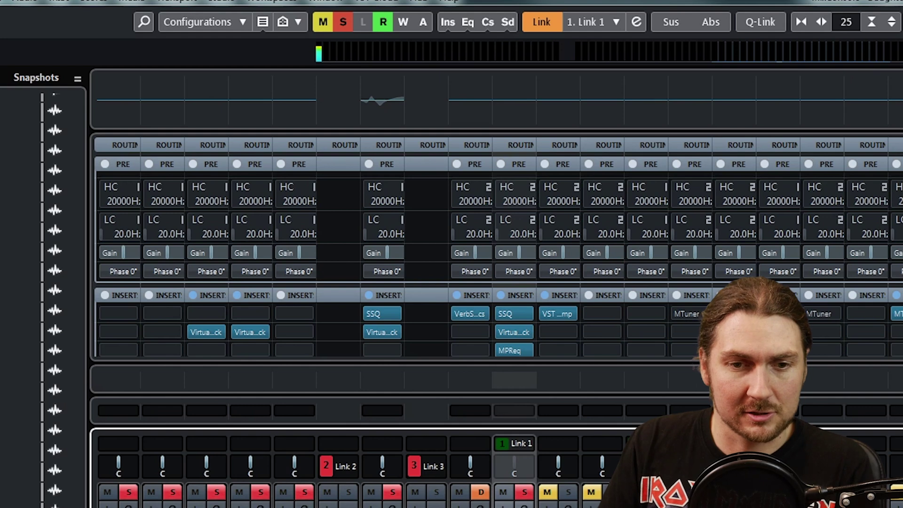
scroll(470, 282, "right", 3)
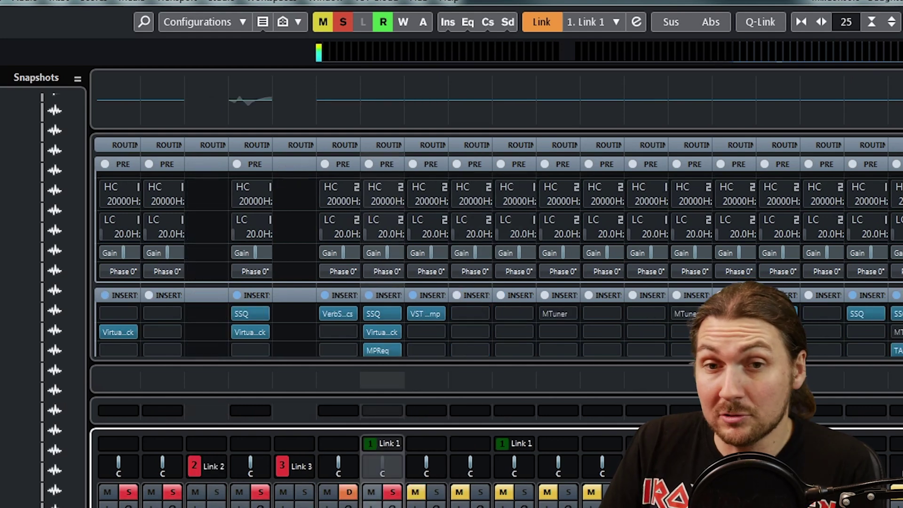
scroll(470, 283, "right", 5)
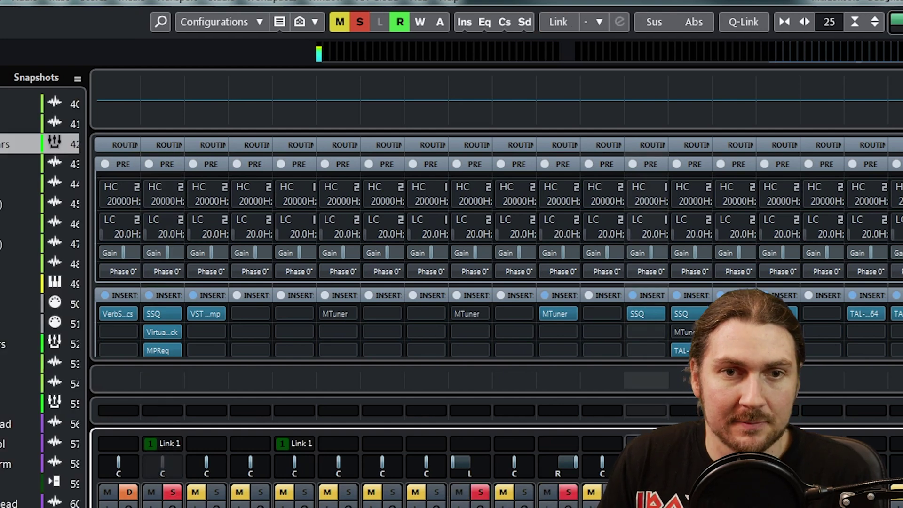
left_click(633, 314)
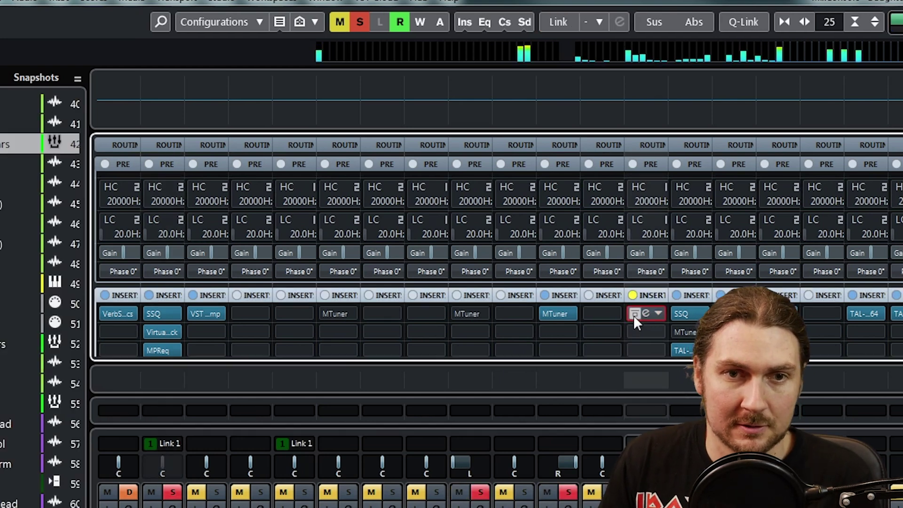
left_click(654, 330)
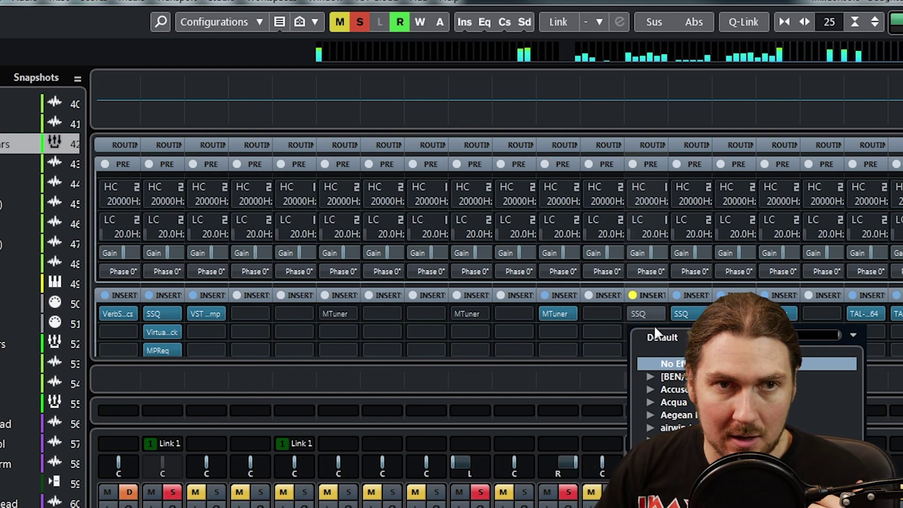
left_click(361, 24)
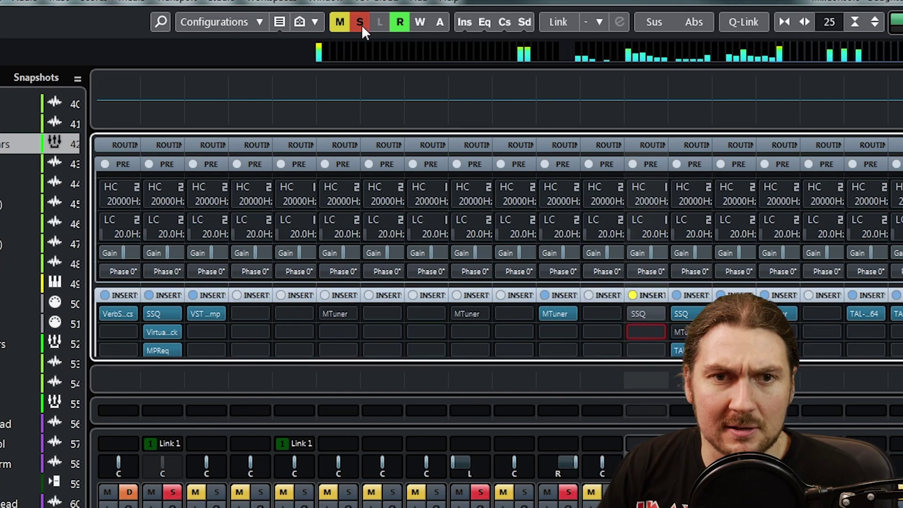
left_click(173, 492)
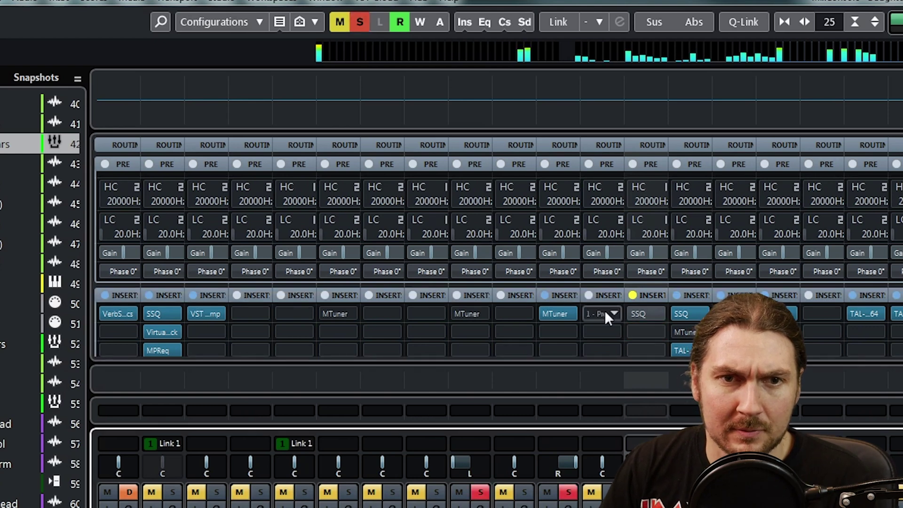
Load MPReq into the second insert slot of the rhythm guitar group channel and move its window clear for editing.
left_click(657, 326)
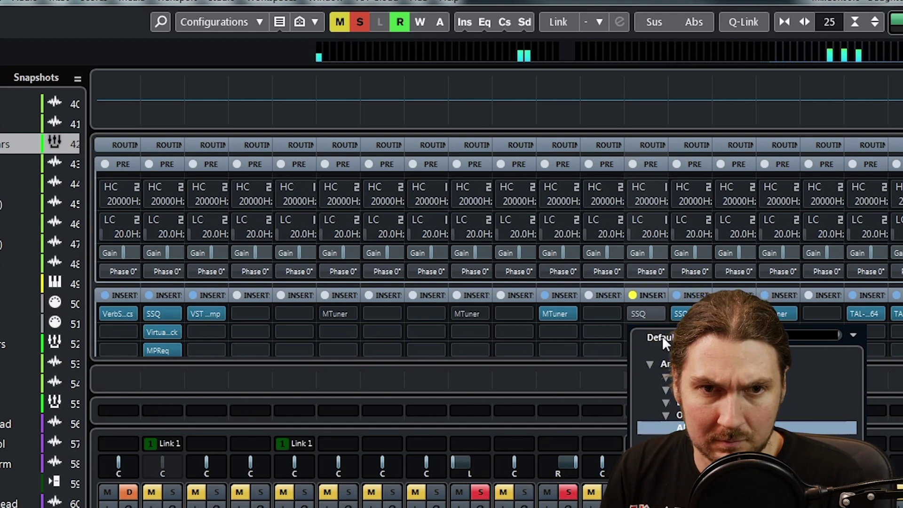
scroll(644, 417, "down", 5)
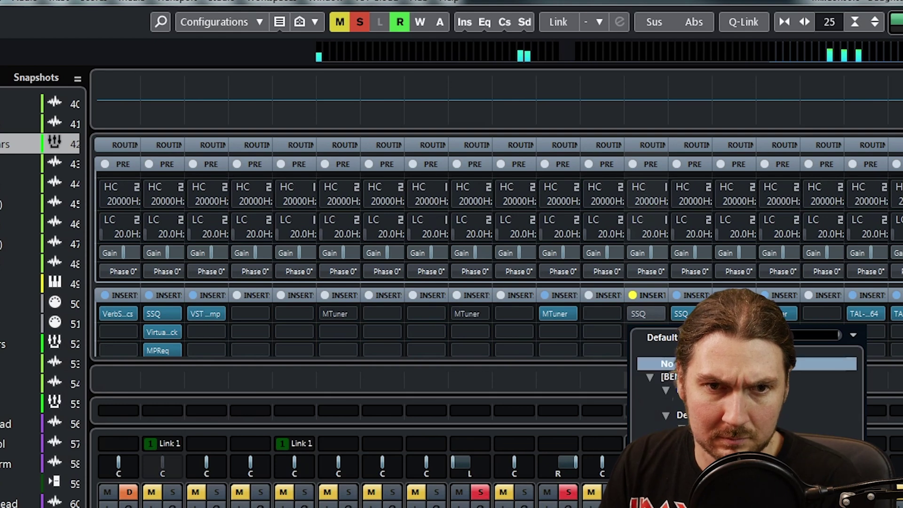
scroll(668, 390, "up", 4)
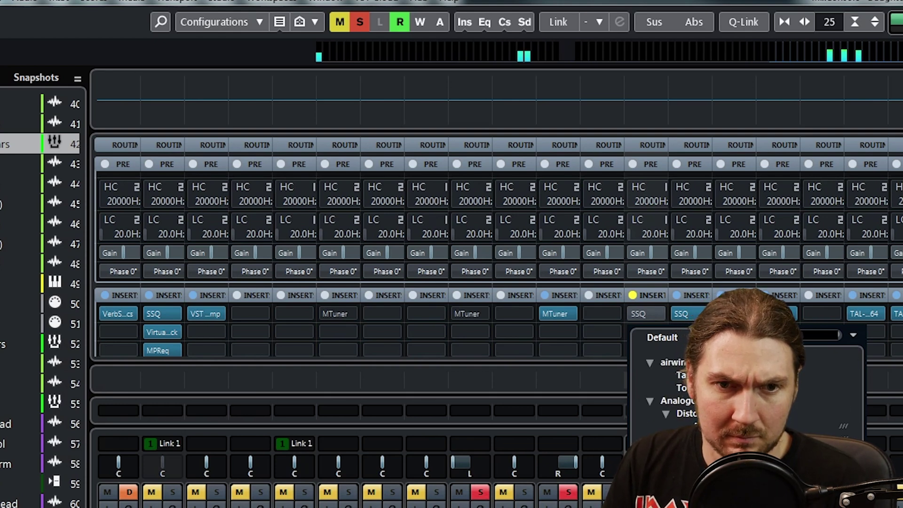
scroll(668, 390, "down", 3)
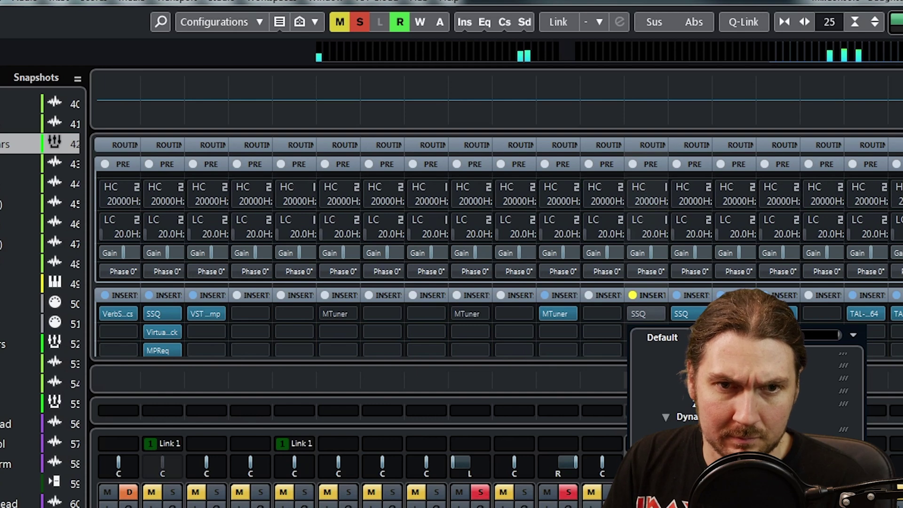
scroll(667, 391, "down", 3)
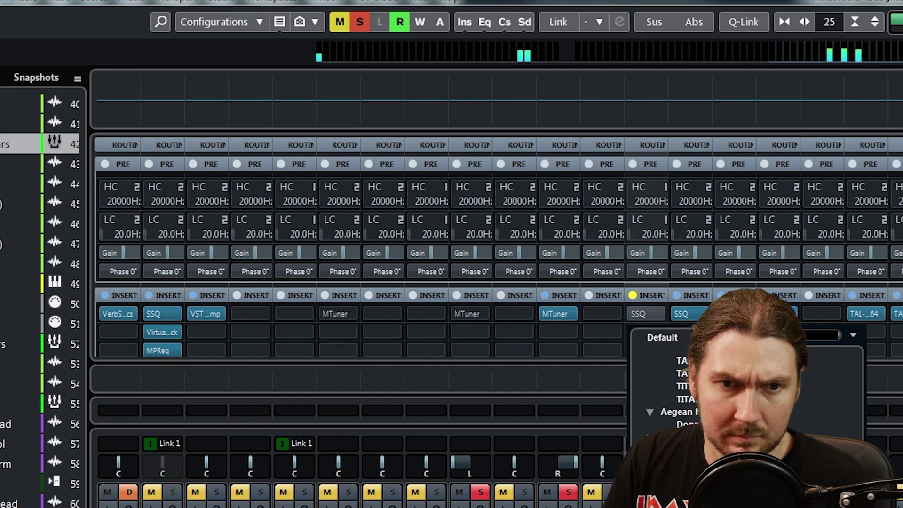
left_click(668, 391)
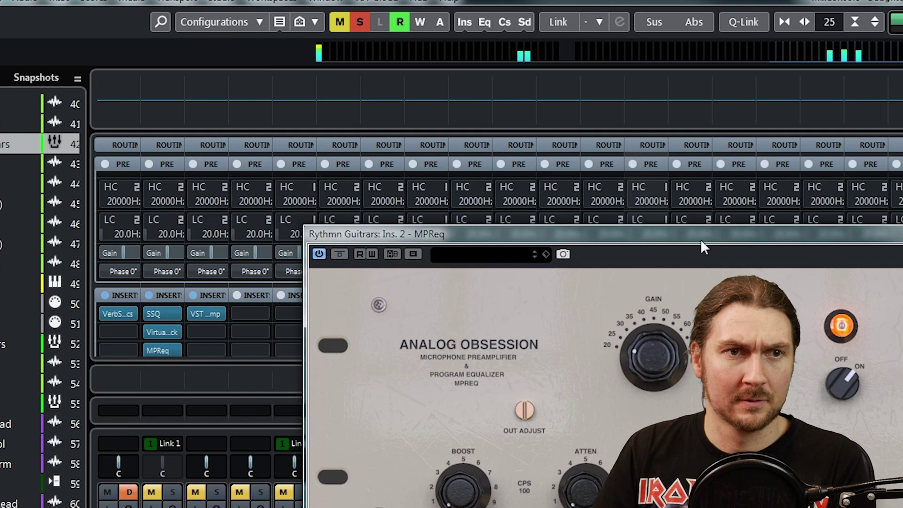
left_click_drag(701, 242, 429, 49)
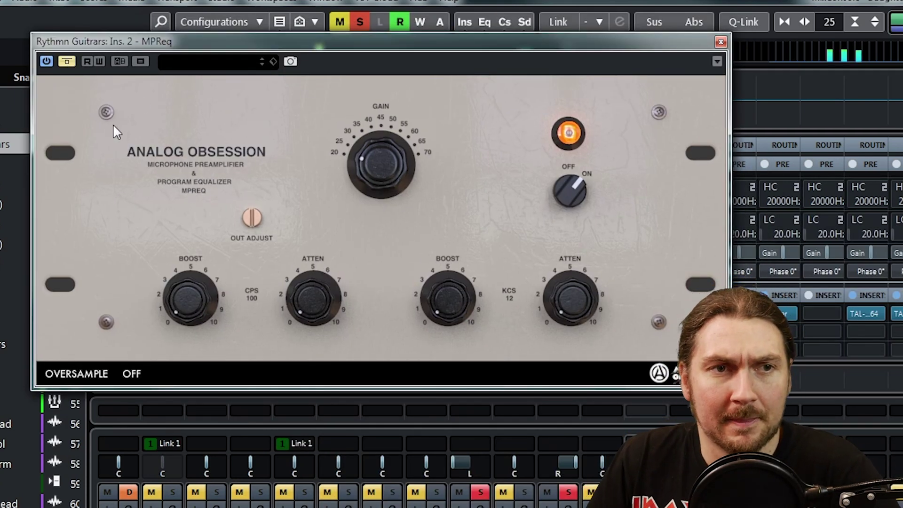
Take the rhythm guitars' MPReq out of bypass and audition its gain between about 20 and 55, ending near 50.
left_click(67, 62)
left_click_drag(377, 164, 377, 59)
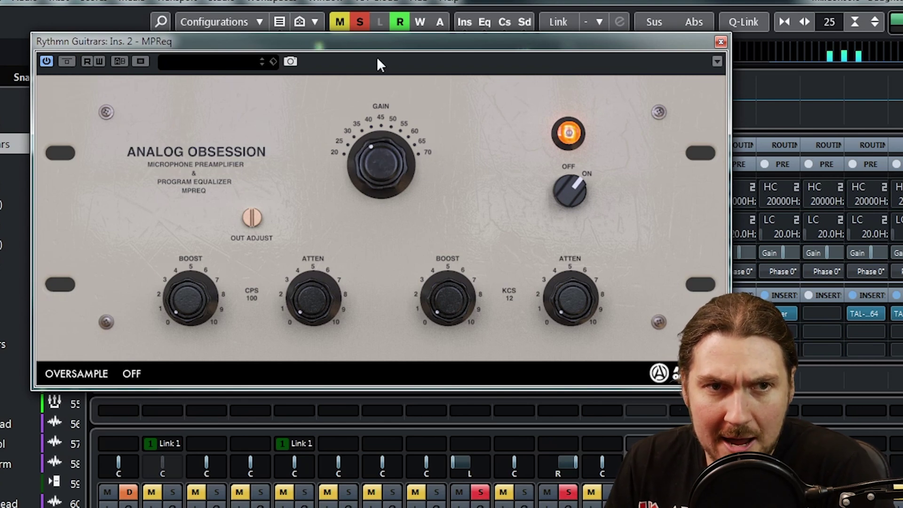
left_click_drag(373, 137, 399, 3)
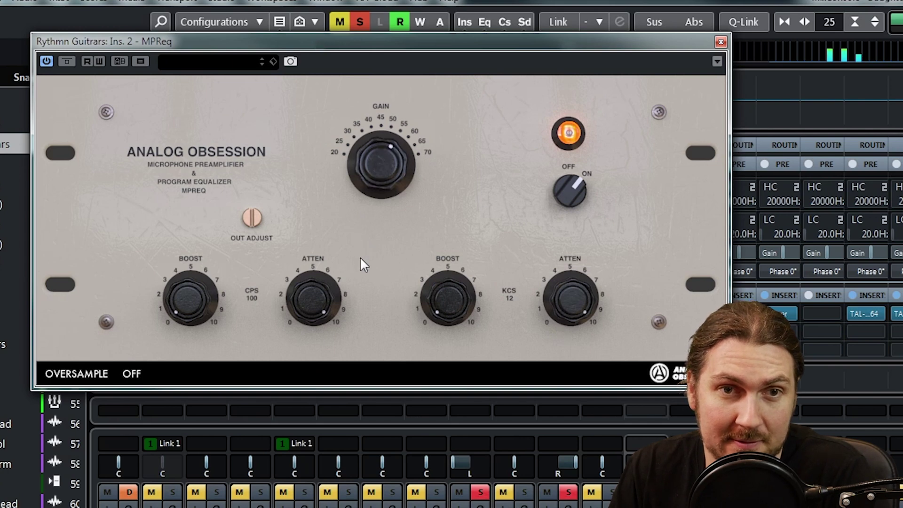
left_click(68, 61)
left_click_drag(398, 162, 397, 198)
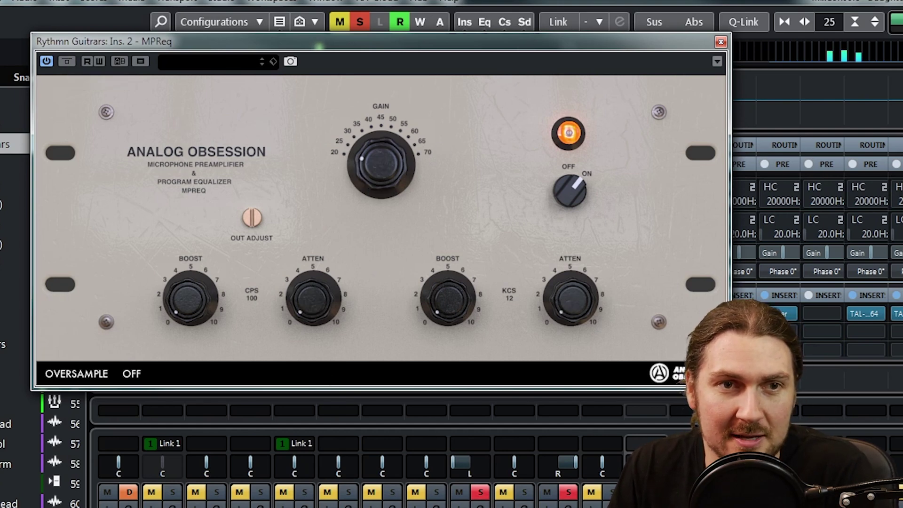
left_click_drag(356, 191, 431, 1)
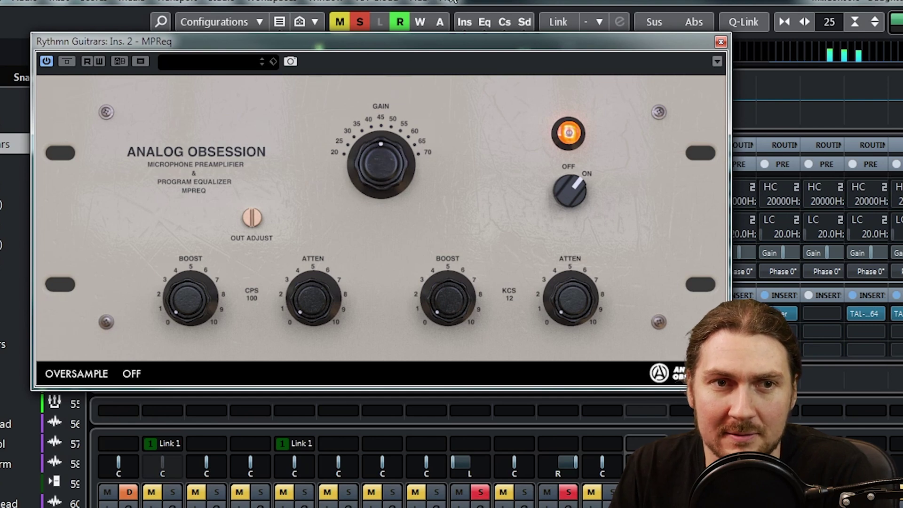
left_click_drag(388, 147, 393, 134)
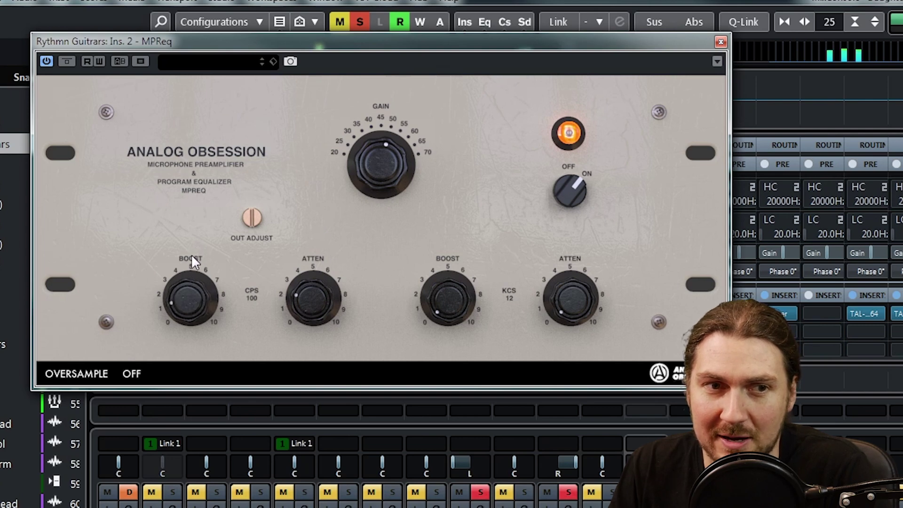
Set the 100 CPS attenuation to about 2 and the 12 KCS boost to about 1.5, and compare with bypass.
left_click_drag(328, 313, 329, 301)
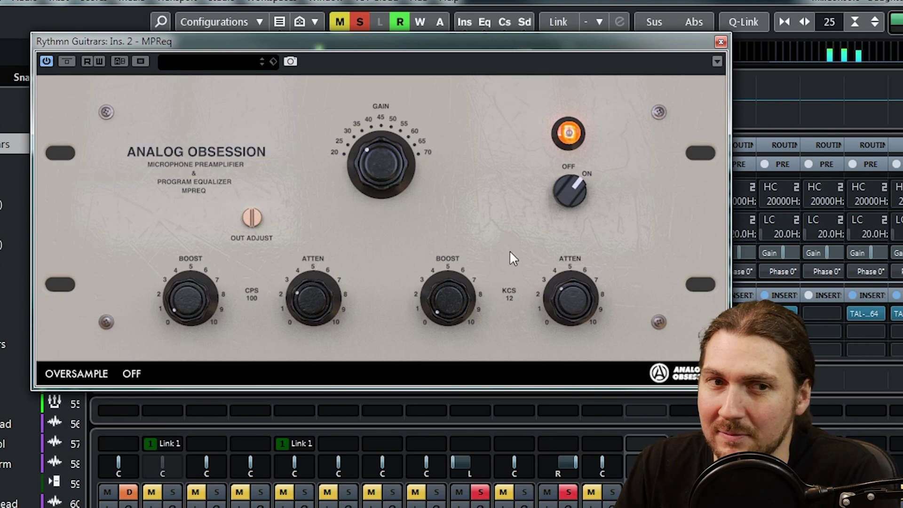
left_click_drag(447, 271, 450, 251)
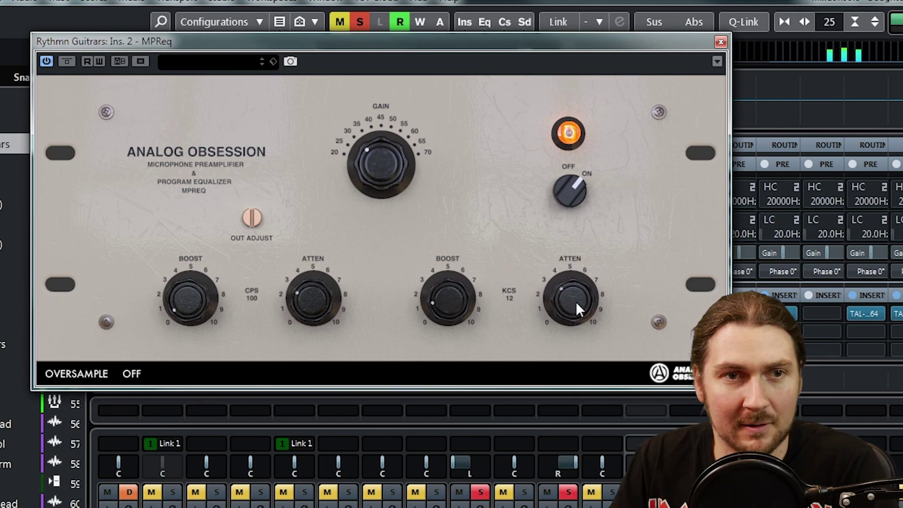
left_click(67, 61)
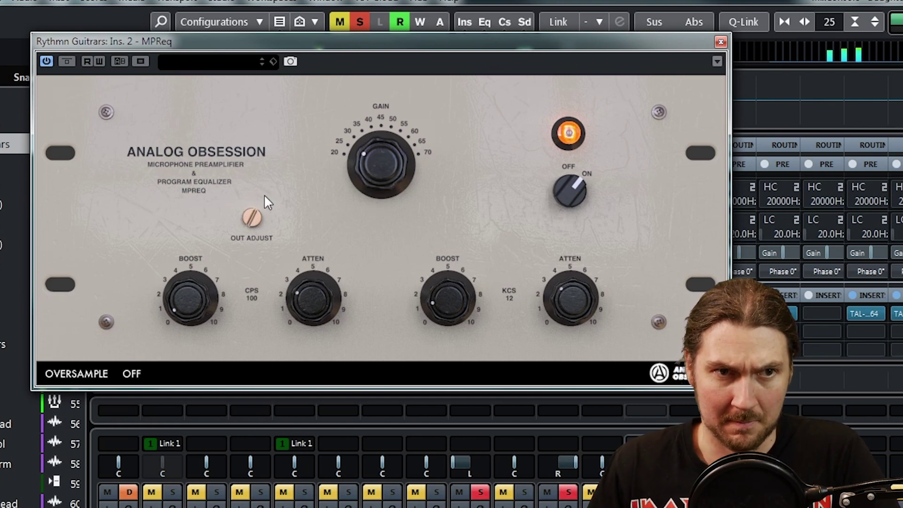
left_click(67, 61)
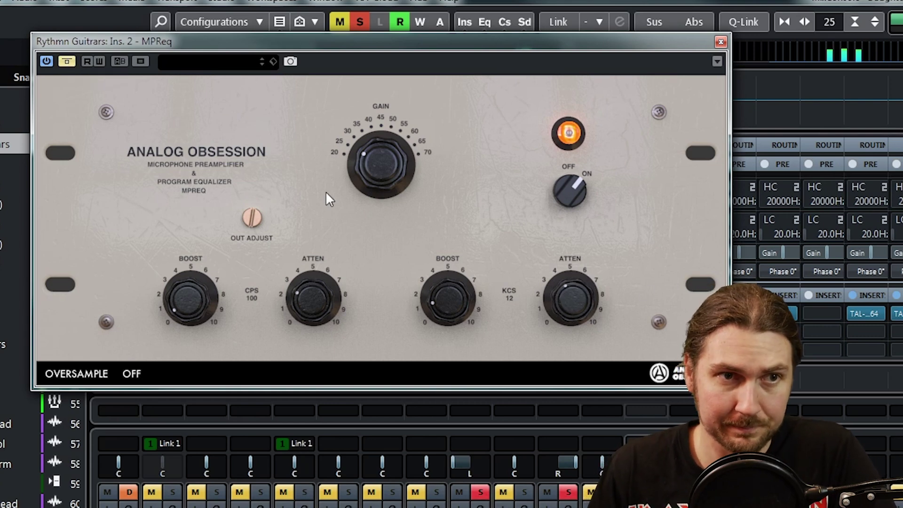
left_click(66, 61)
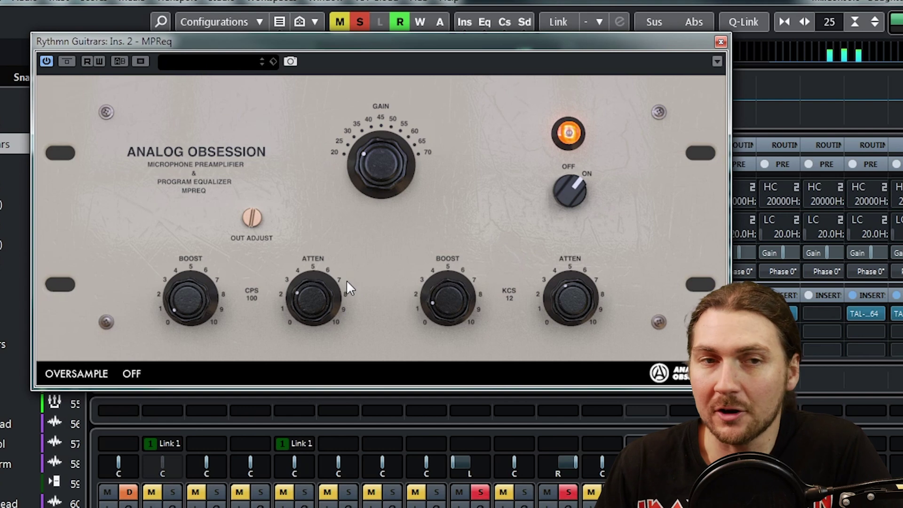
Raise the gain to about 30, compare with bypass, and fine-tune the output adjustment.
left_click_drag(364, 156, 370, 138)
left_click(68, 61)
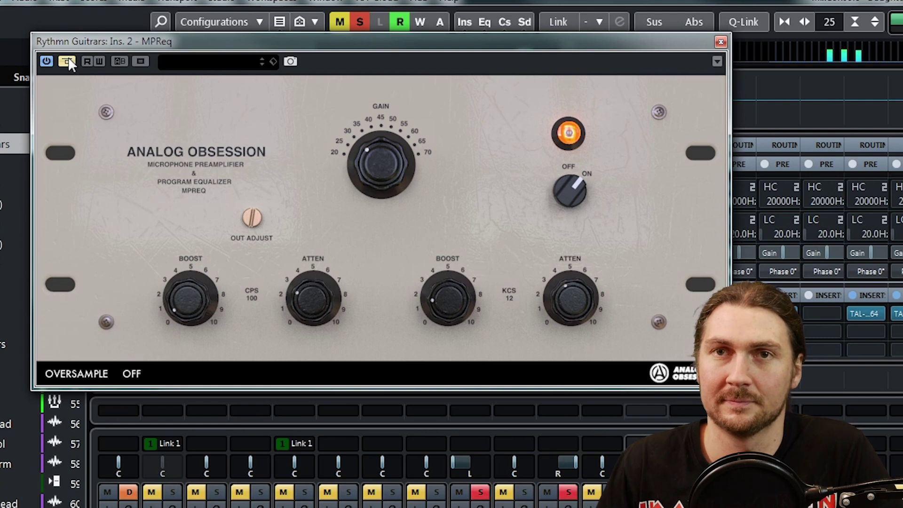
left_click(68, 61)
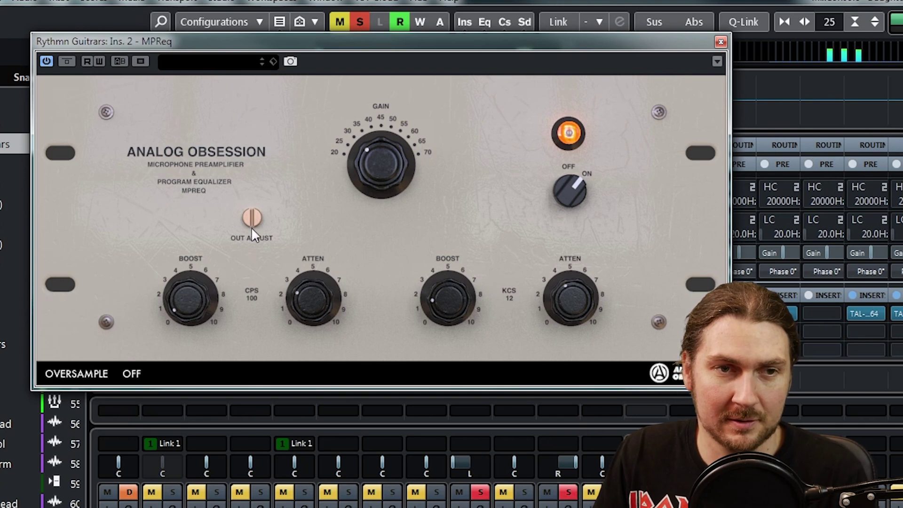
left_click_drag(253, 230, 253, 234)
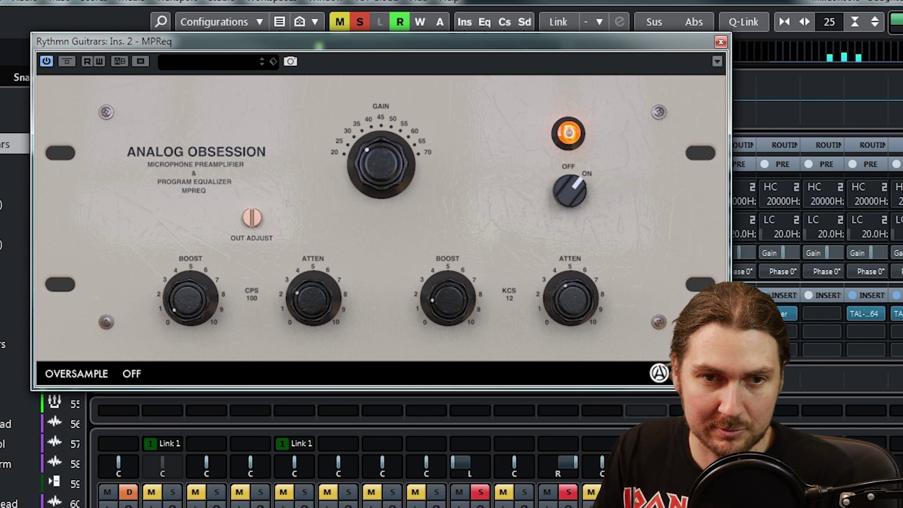
Switch solo from the rhythm guitar group channel to the Lead channel and close the MPReq window.
left_click(657, 492)
left_click(701, 492)
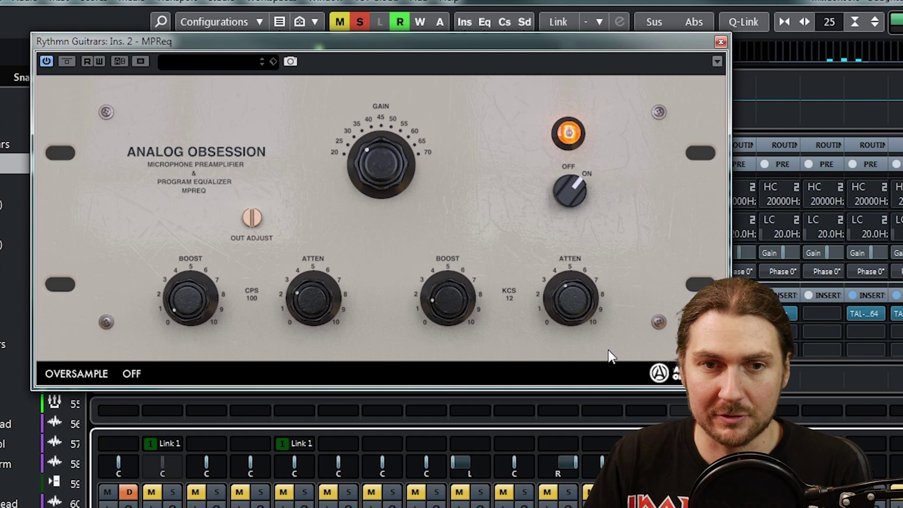
left_click(720, 41)
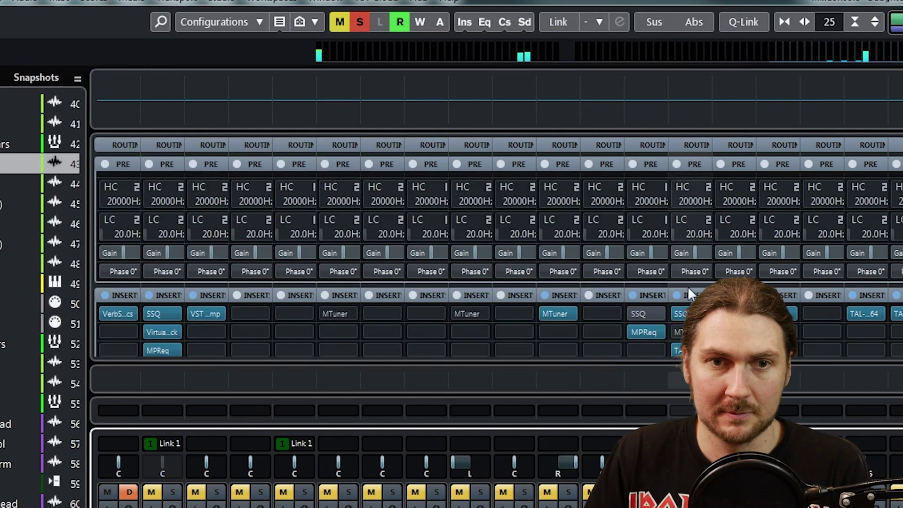
Place the rhythm guitars' MPReq in the Lead channel's second insert slot and lower its gain to about 20.
left_click_drag(650, 332, 695, 333)
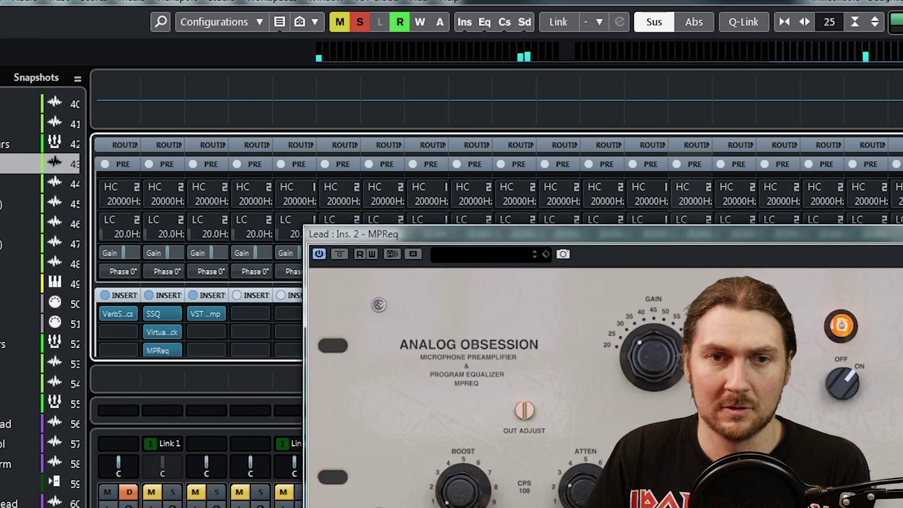
left_click(692, 332)
left_click_drag(614, 237, 358, 74)
left_click_drag(407, 146, 416, 414)
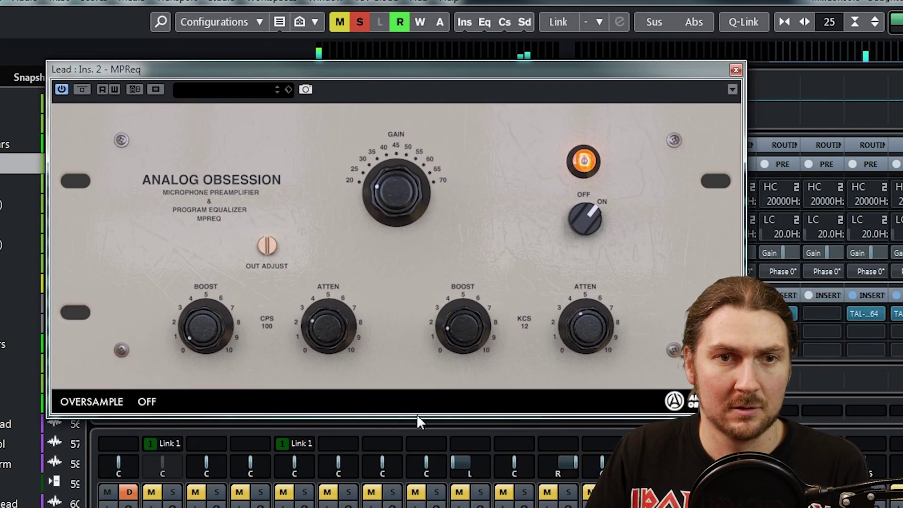
Sweep the 12 KCS attenuation on the Lead MPReq, settle it at about 7, and turn the 100 CPS boost down to its minimum.
left_click_drag(592, 282, 591, 247)
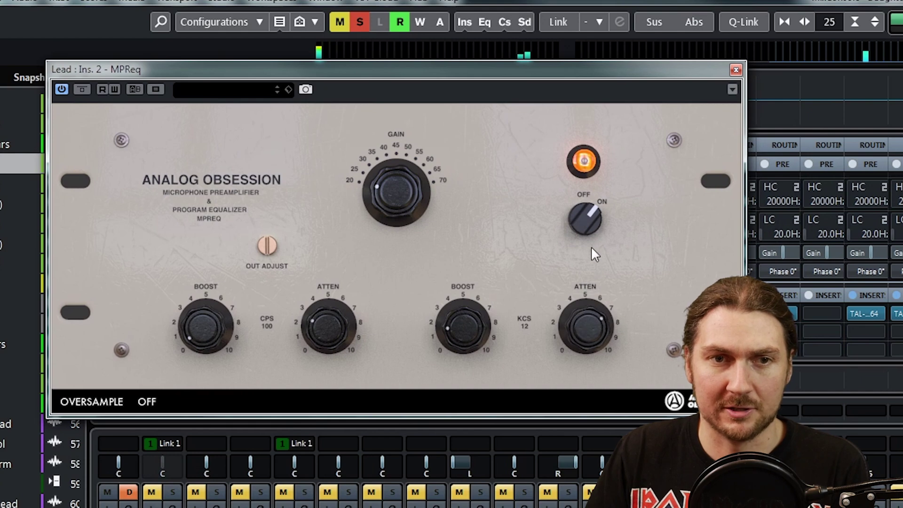
left_click_drag(588, 320, 572, 371)
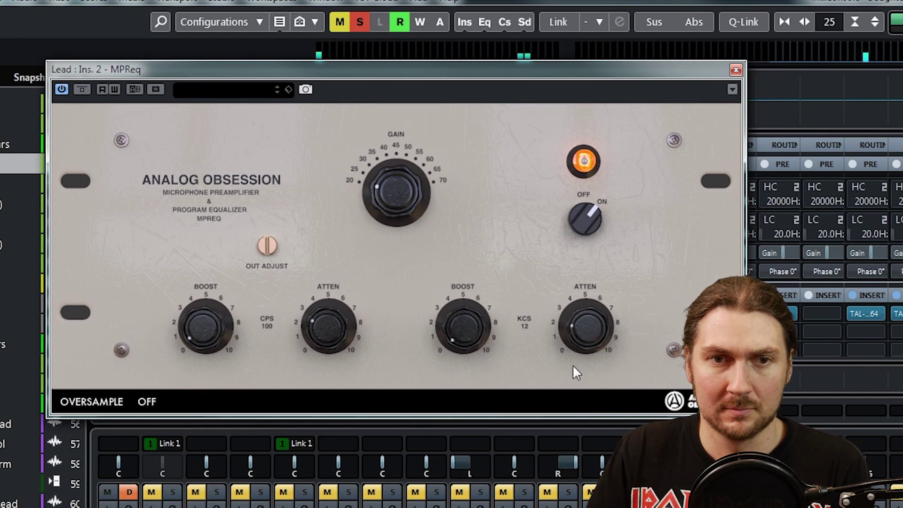
left_click_drag(299, 339, 365, 205)
left_click_drag(220, 308, 218, 357)
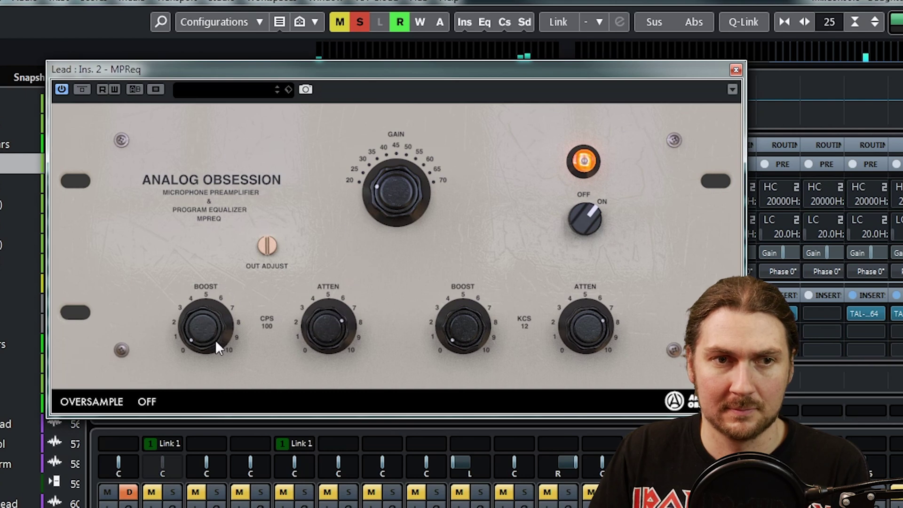
Trim the output adjustment while setting the 12 KCS boost to about 2 and the 100 CPS attenuation to about 5.
left_click_drag(230, 201, 222, 274)
left_click_drag(312, 326, 316, 356)
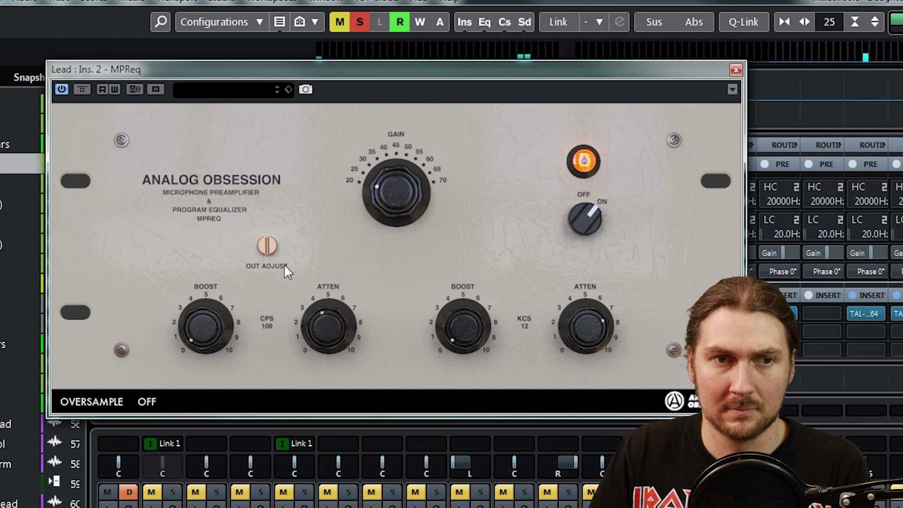
left_click_drag(466, 308, 472, 280)
left_click_drag(332, 310, 347, 346)
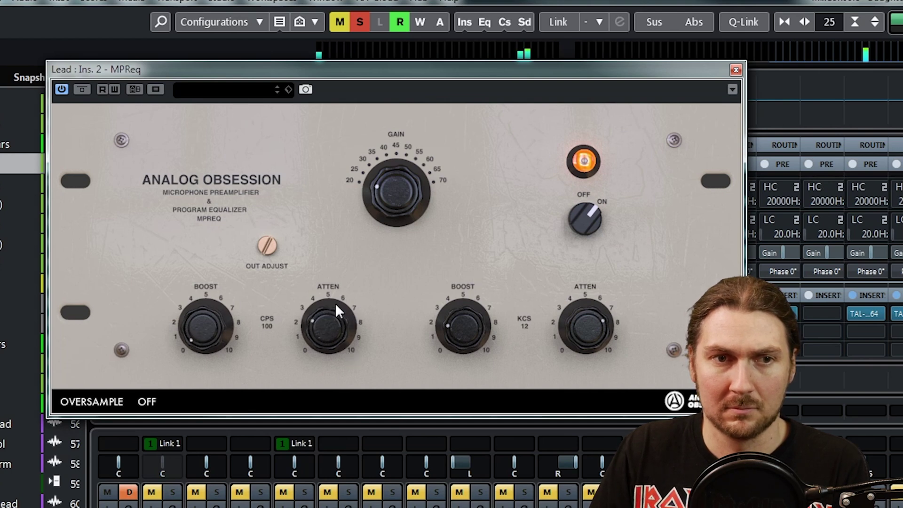
left_click_drag(330, 351, 331, 361)
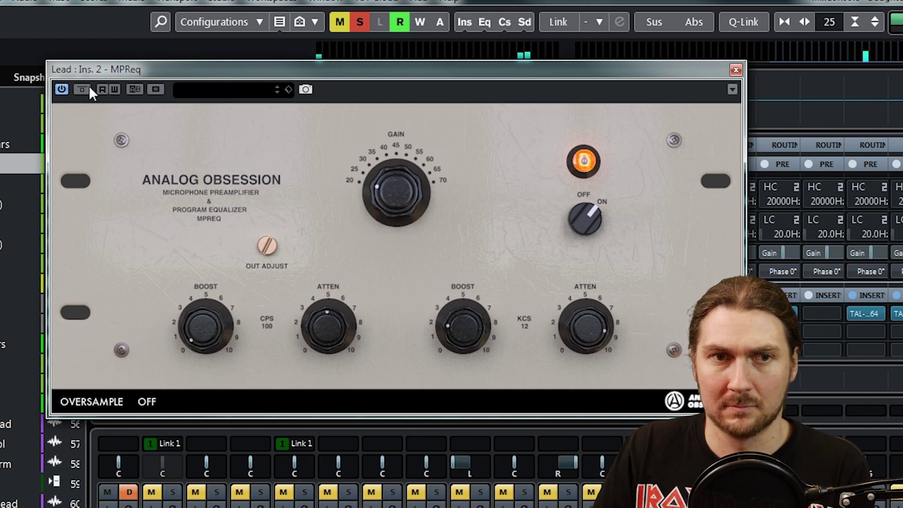
Set the 100 CPS attenuation to about 4 and the 12 KCS attenuation to about 8, and compare with bypass.
left_click_drag(332, 328, 325, 358)
left_click_drag(559, 326, 568, 337)
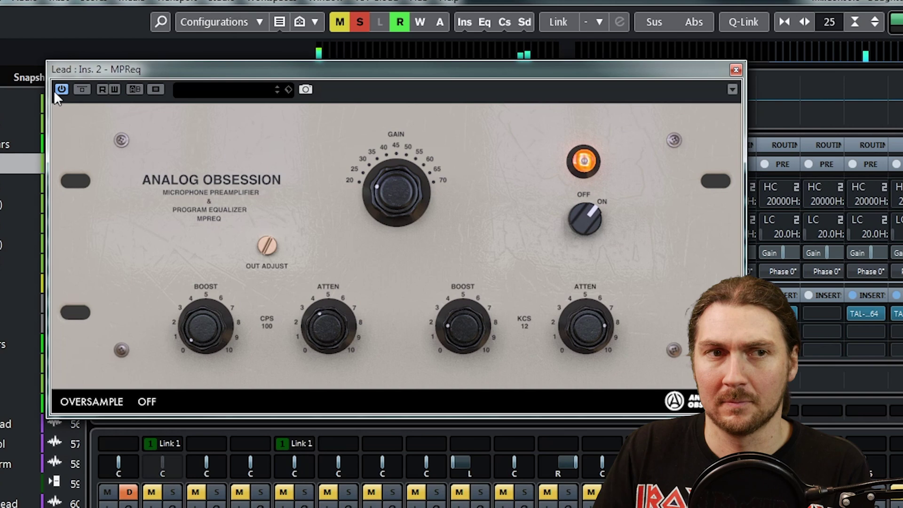
left_click(82, 89)
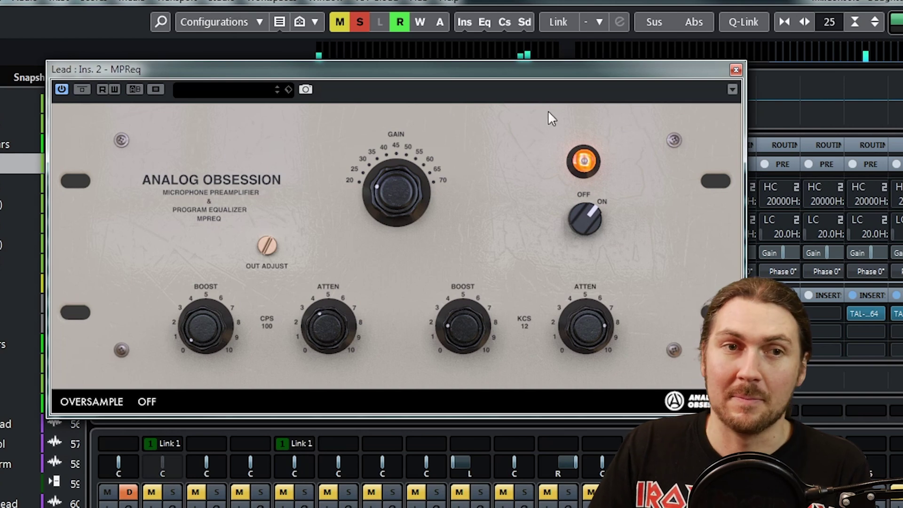
Clear the solo and compare the Lead MPReq with bypass in the full mix.
left_click(360, 24)
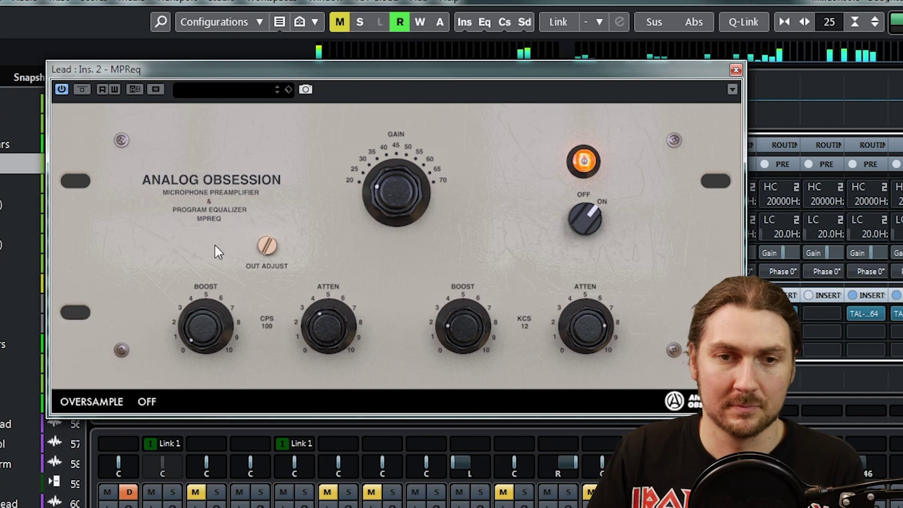
left_click(80, 87)
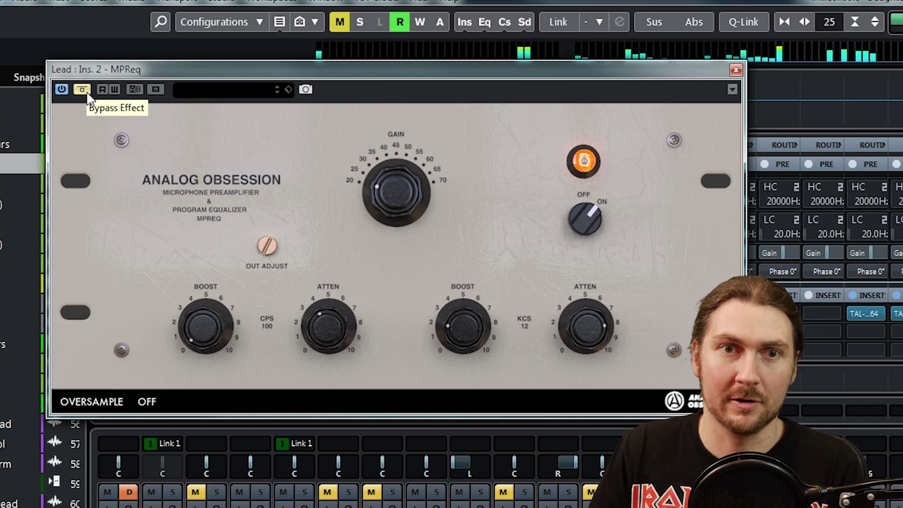
left_click(82, 89)
Set the gain to about 25 and the 12 KCS attenuation to about 7.5, compare with bypass, and close the Lead MPReq window.
left_click_drag(386, 187, 475, 2)
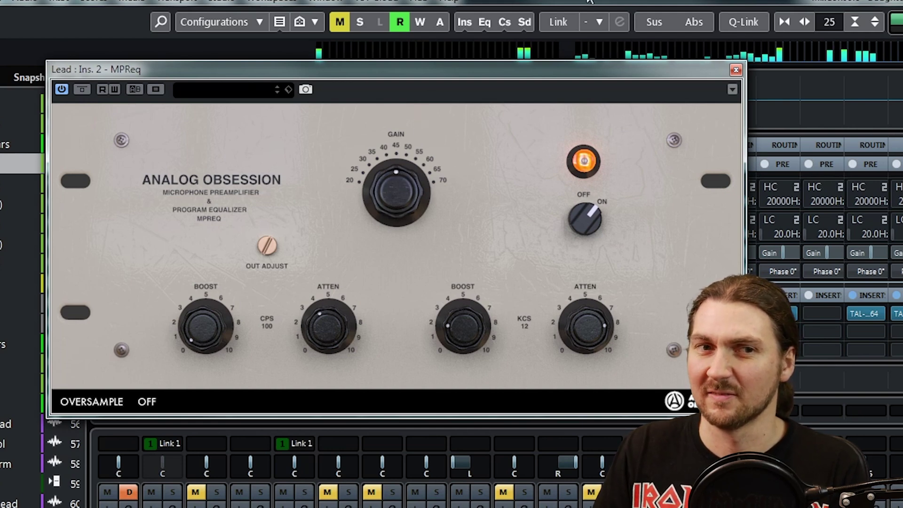
left_click_drag(398, 181, 360, 319)
left_click_drag(565, 319, 563, 337)
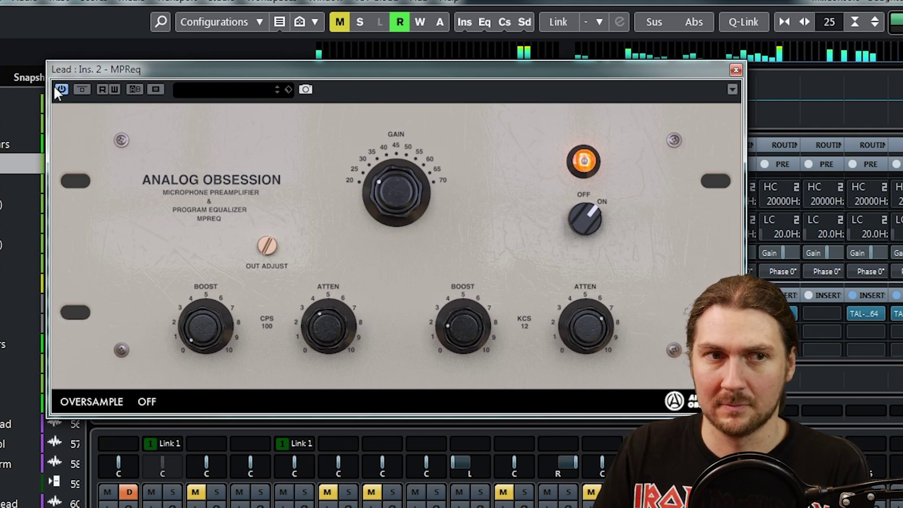
left_click(80, 89)
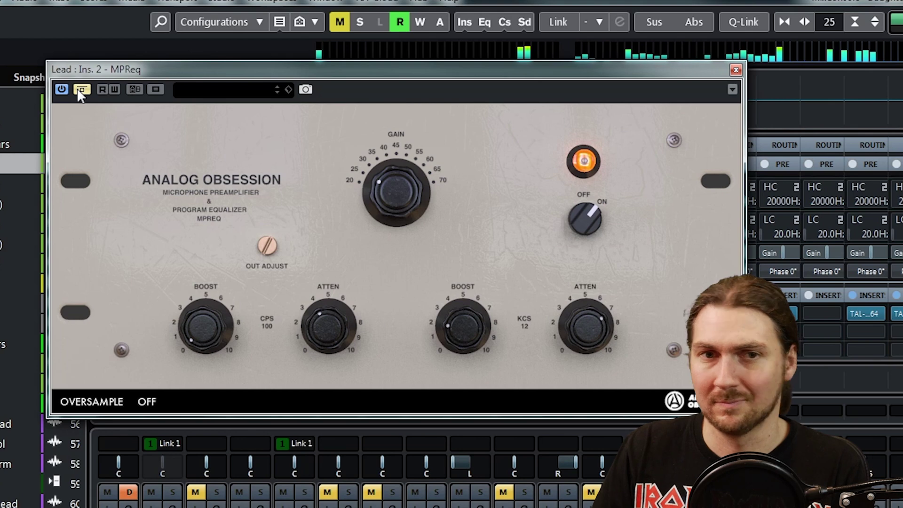
left_click(80, 89)
left_click(735, 70)
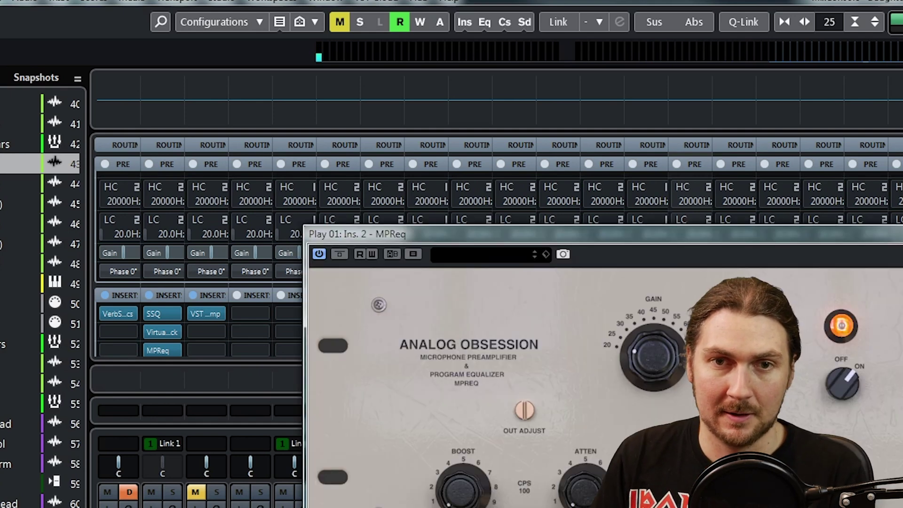
Solo the Play 01 channel and move its MPReq window clear of the mixer's insert slots.
left_click_drag(837, 244, 551, 85)
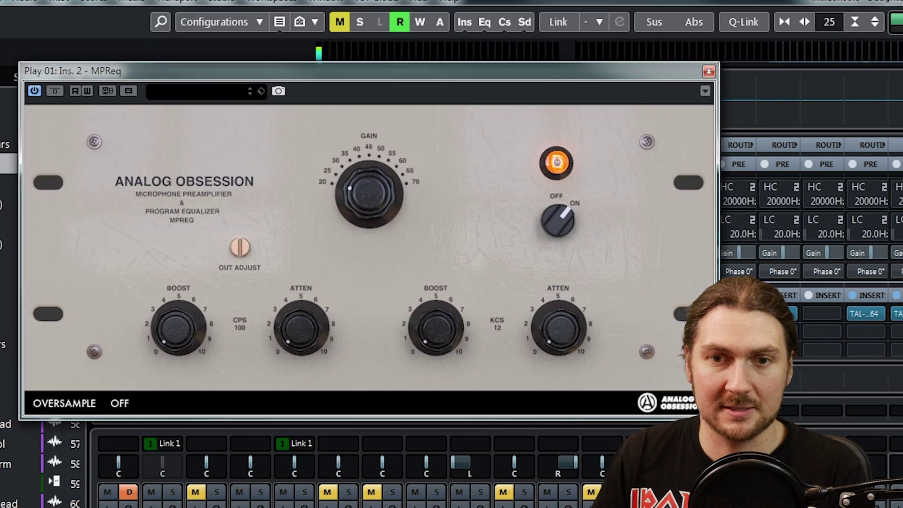
key("s")
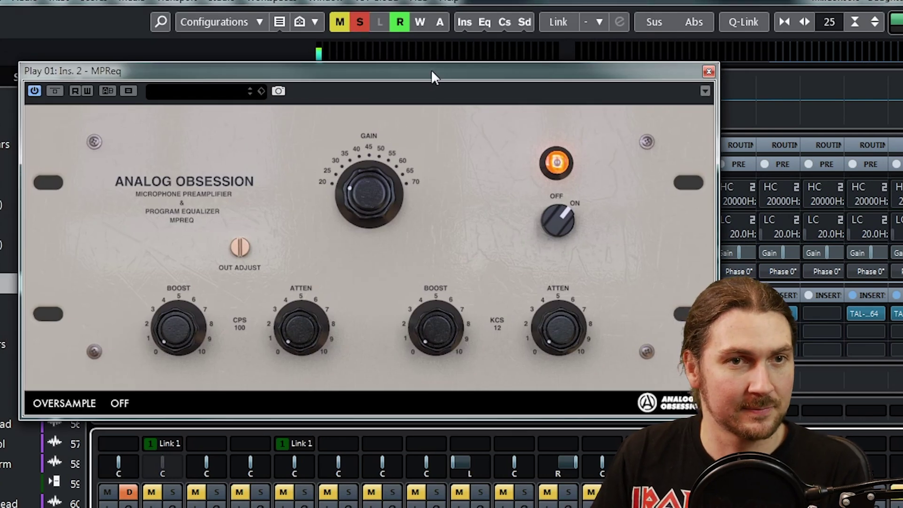
left_click_drag(433, 75, 373, 34)
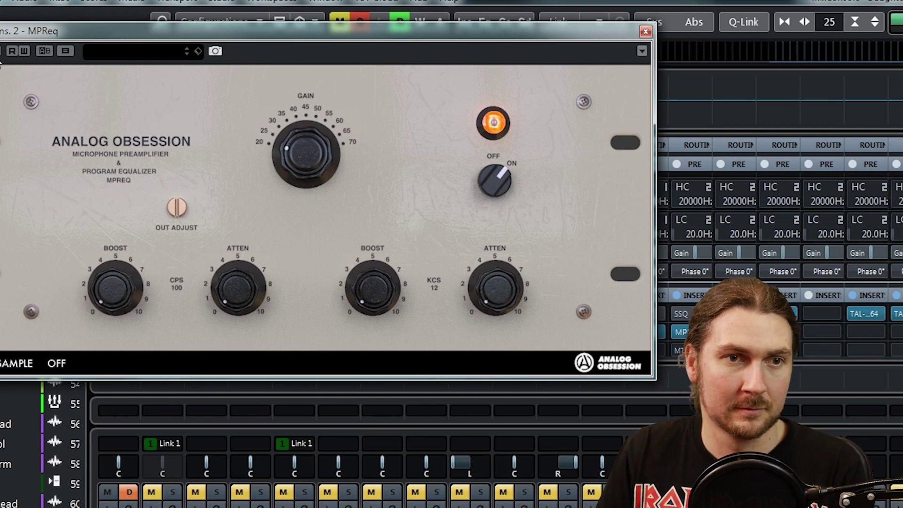
Sweep the Play 01 MPReq gain up and settle it at about 30.
left_click_drag(291, 163, 294, 77)
left_click_drag(294, 149, 306, 1)
left_click_drag(314, 96, 285, 316)
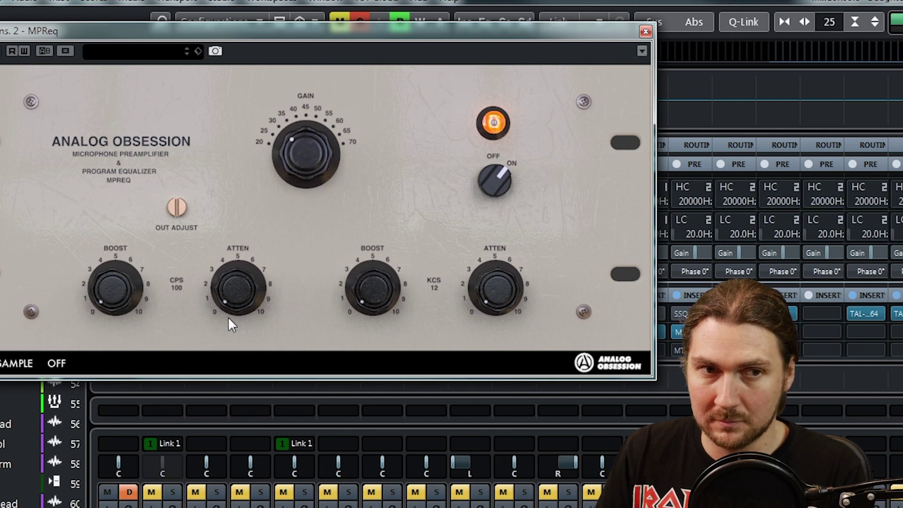
Set the 100 CPS attenuation to about 1.5, the 12 KCS boost to about 7.5, and the 12 KCS attenuation to about 7.
left_click_drag(238, 244, 264, 6)
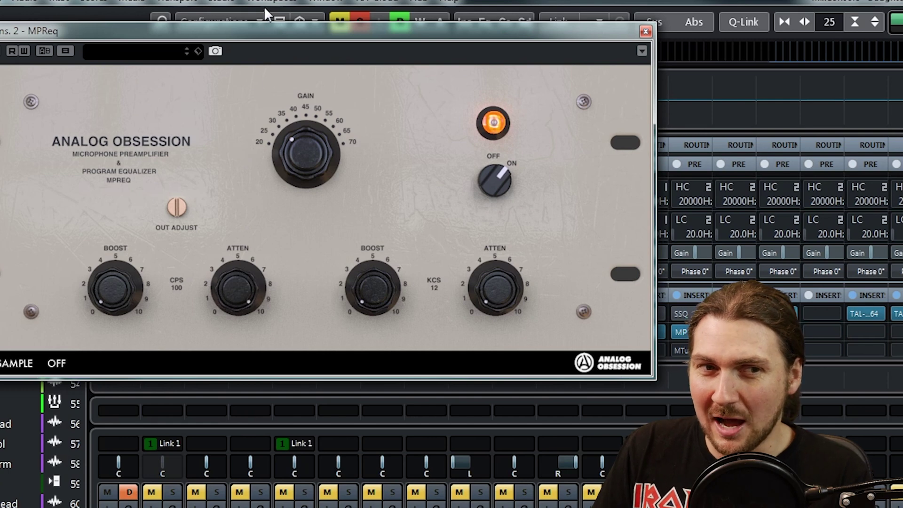
left_click_drag(227, 229, 219, 326)
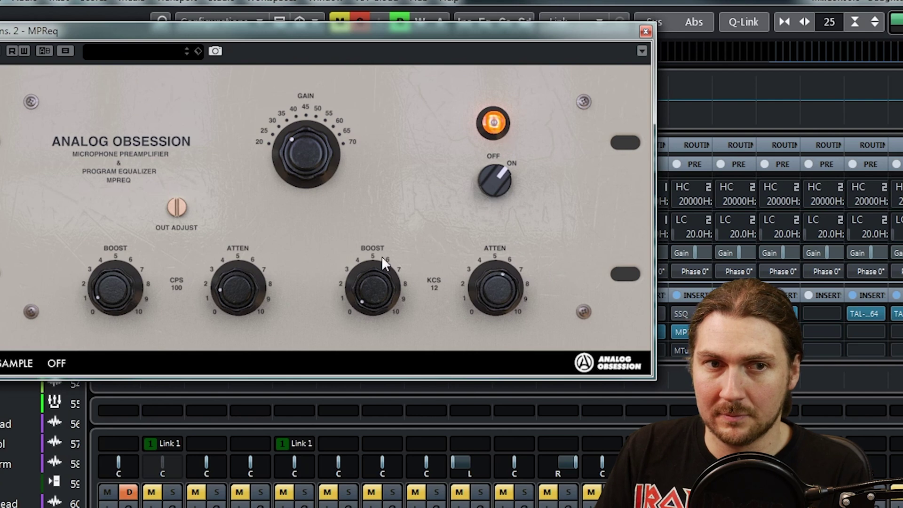
left_click_drag(370, 223, 380, 116)
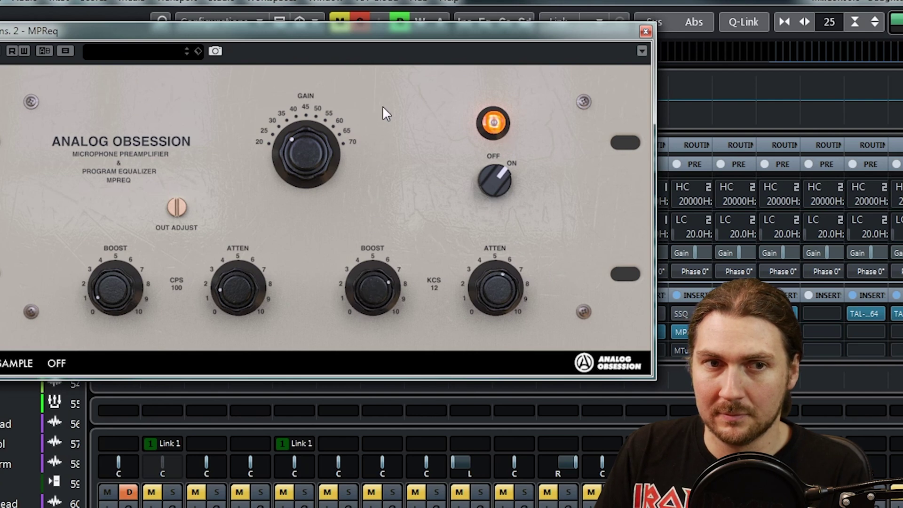
left_click_drag(518, 286, 525, 267)
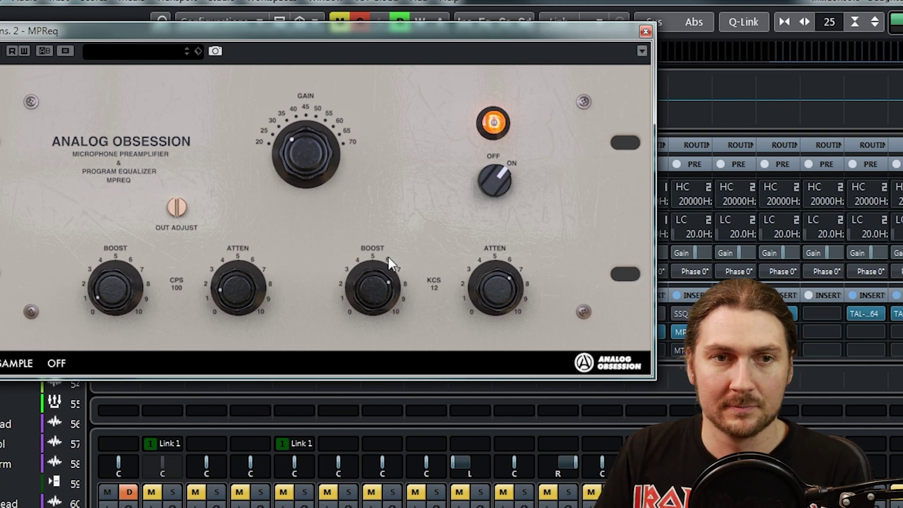
Fine-tune the Play 01 gain around 30, clear the solo, and close the MPReq window.
left_click_drag(289, 164, 284, 199)
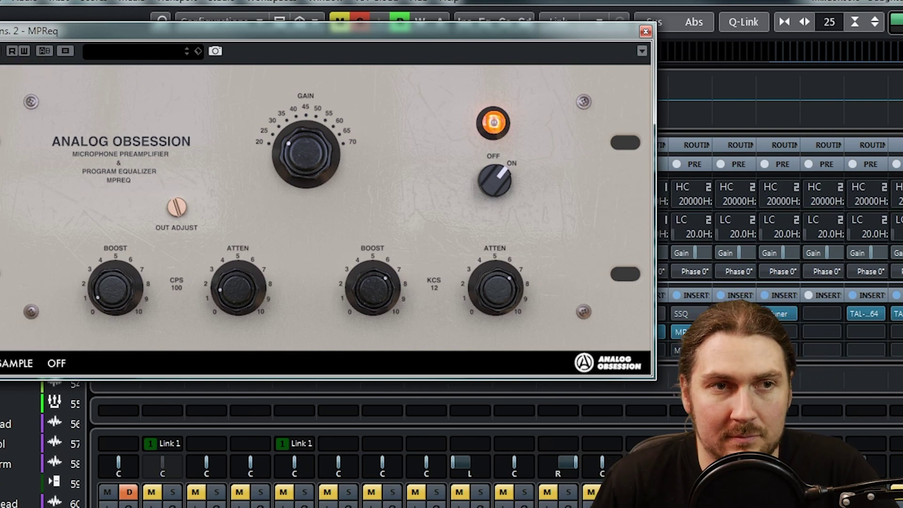
left_click_drag(291, 121, 298, 107)
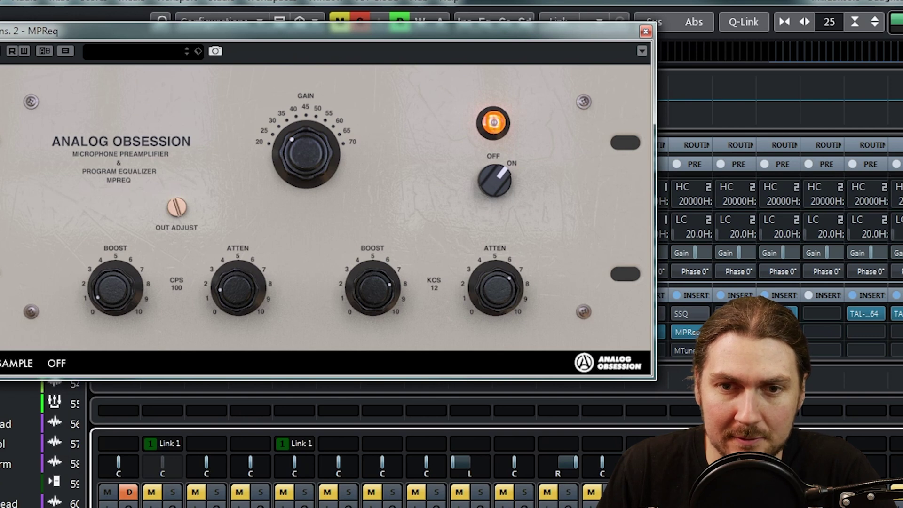
key("s")
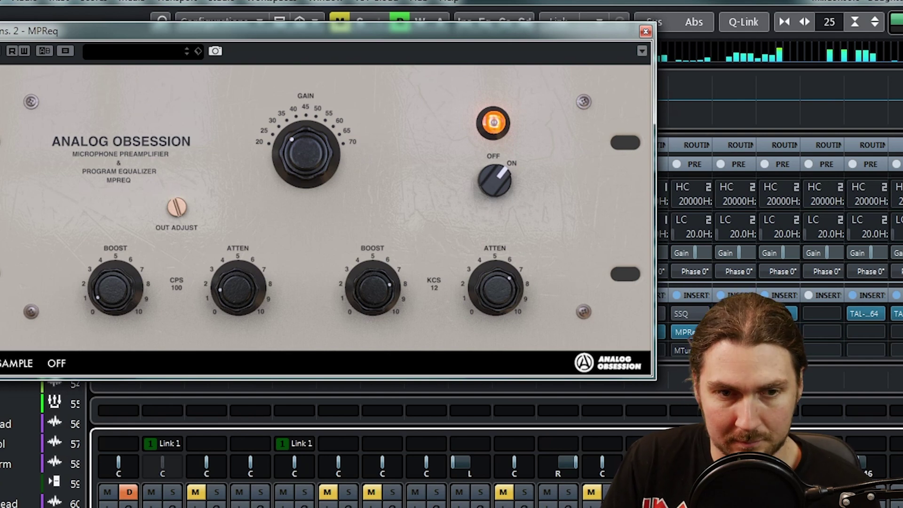
left_click(645, 31)
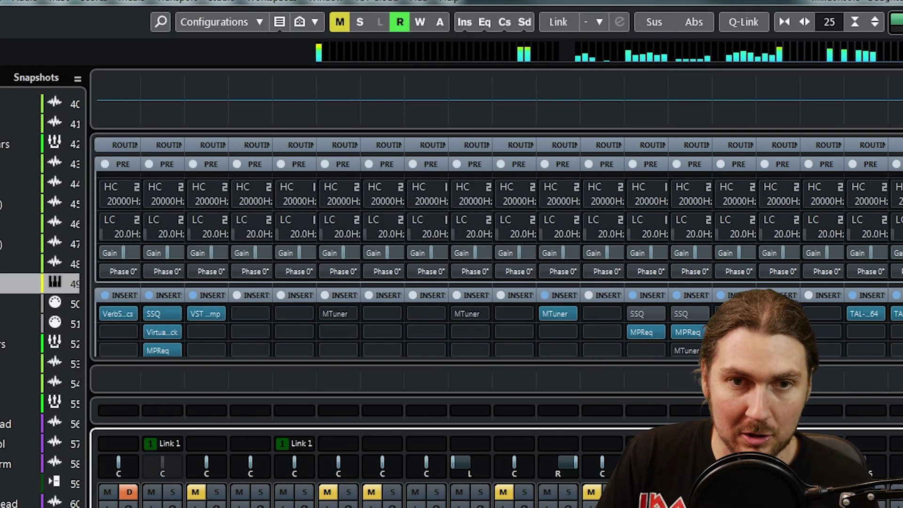
Select the guitar group, Lead and Play 01 channels, and toggle bypass on their MPReqs and the drum bus MPReq to compare the full mix.
left_click(19, 144, "shift")
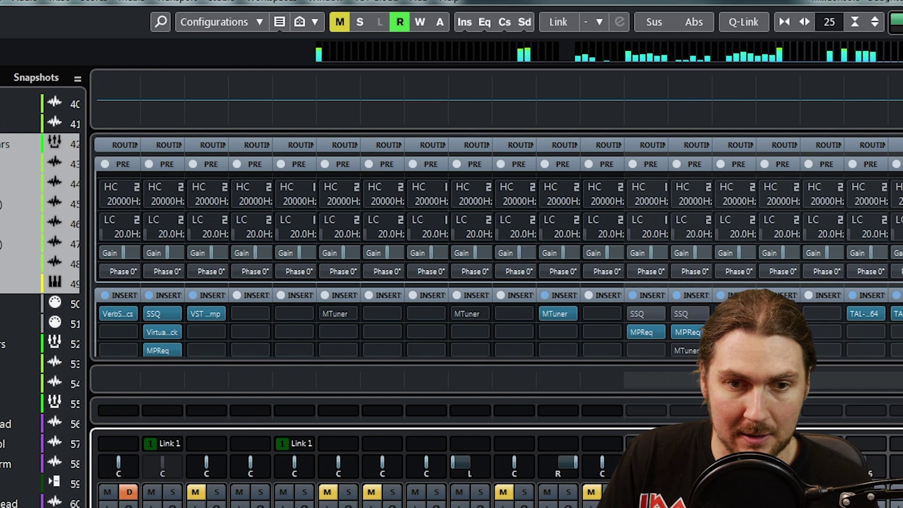
left_click(19, 143)
left_click(19, 163, "shift")
left_click(19, 284, "ctrl")
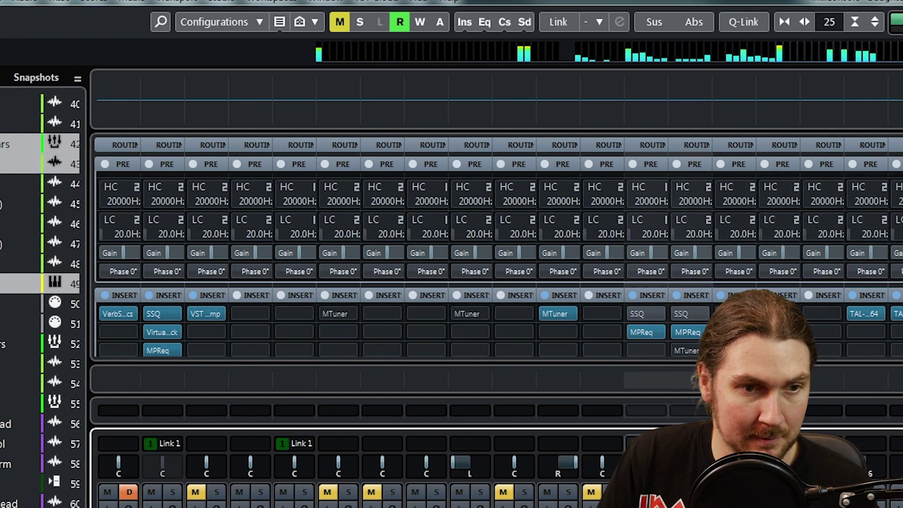
left_click(145, 354)
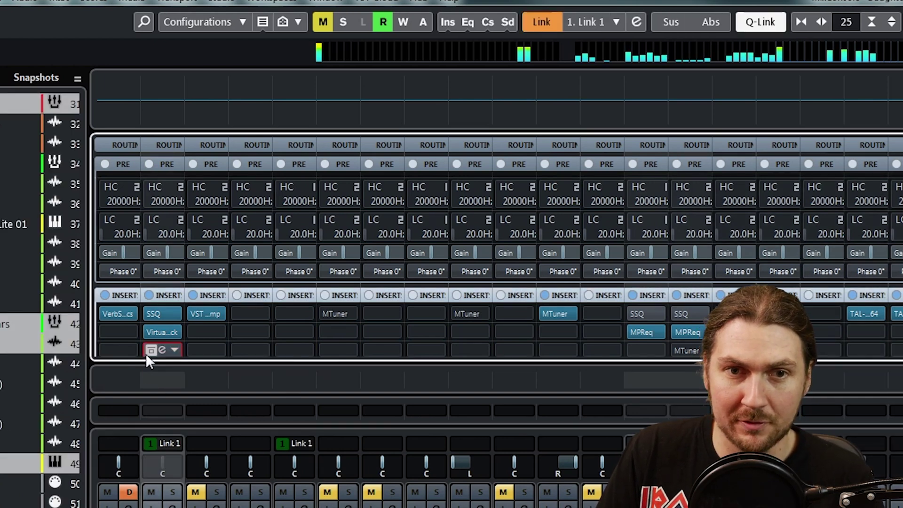
left_click(634, 332)
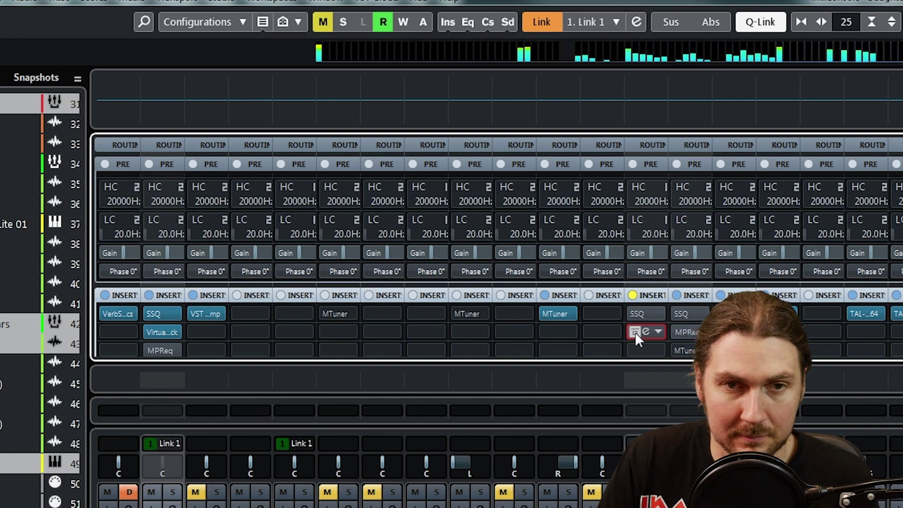
left_click(635, 331)
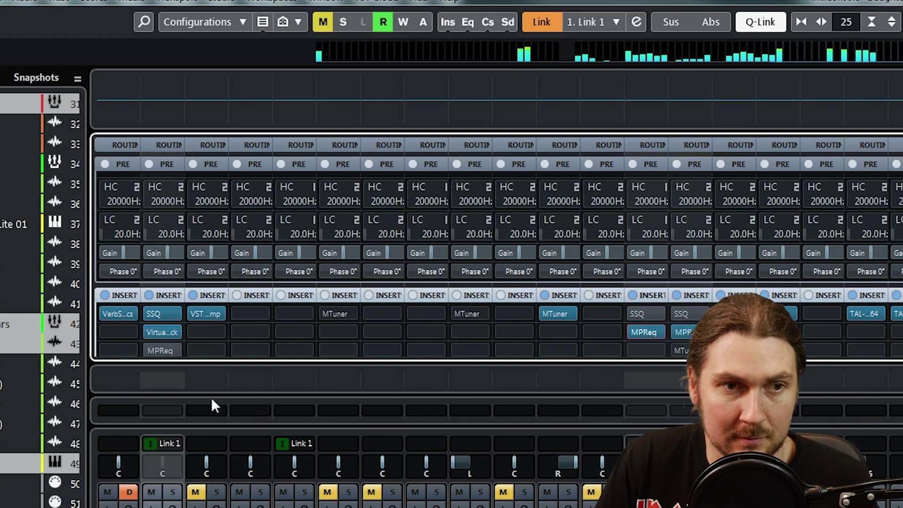
left_click_drag(150, 352, 151, 354)
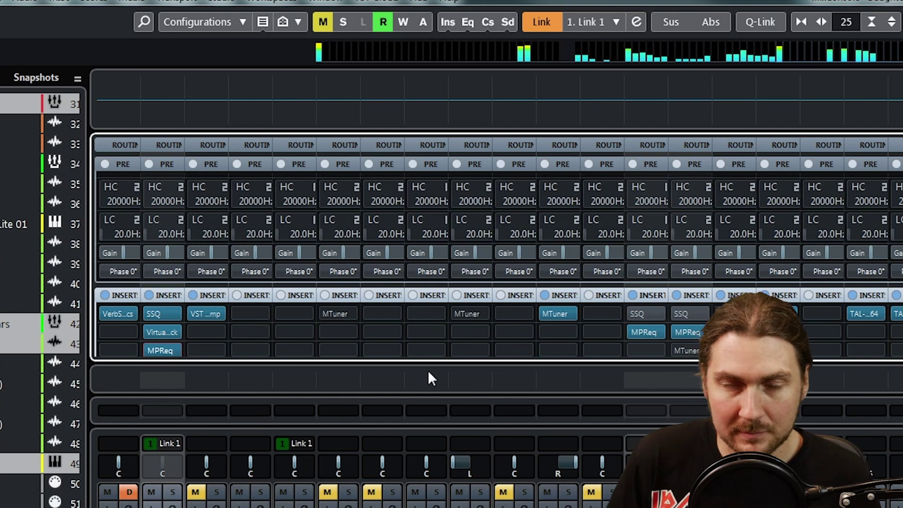